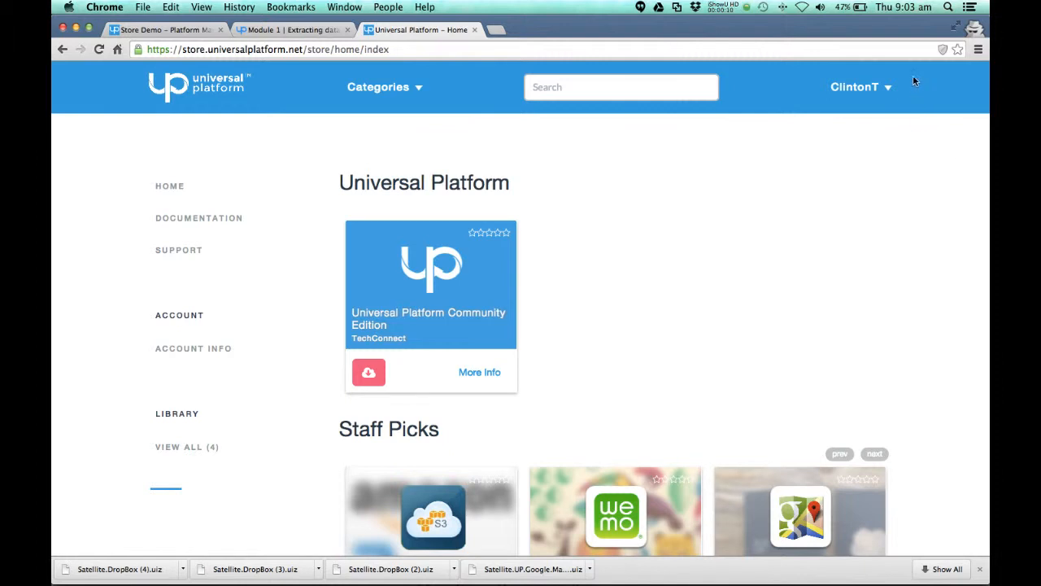
Step: Open the Dropbox extension's product page from the store's Popular section and look over its description, video and download option
scroll(825, 292, "down", 10)
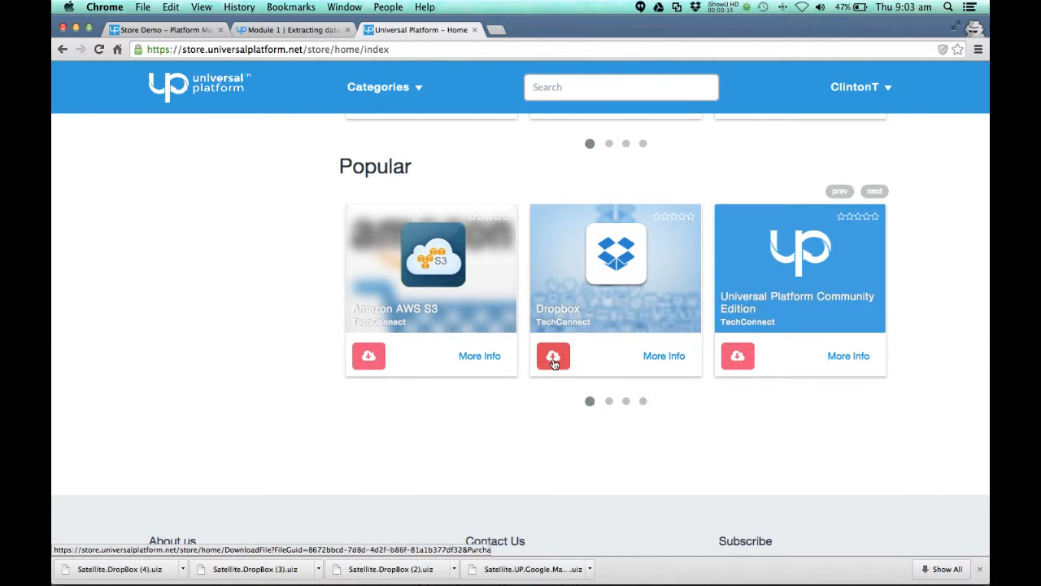
scroll(553, 363, "up", 2)
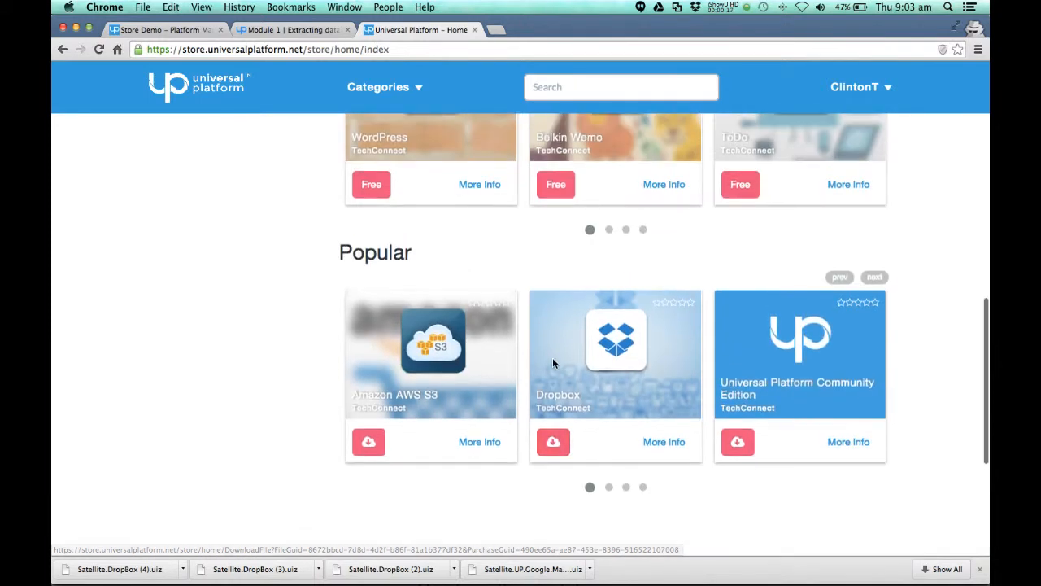
left_click(663, 445)
scroll(780, 424, "down", 5)
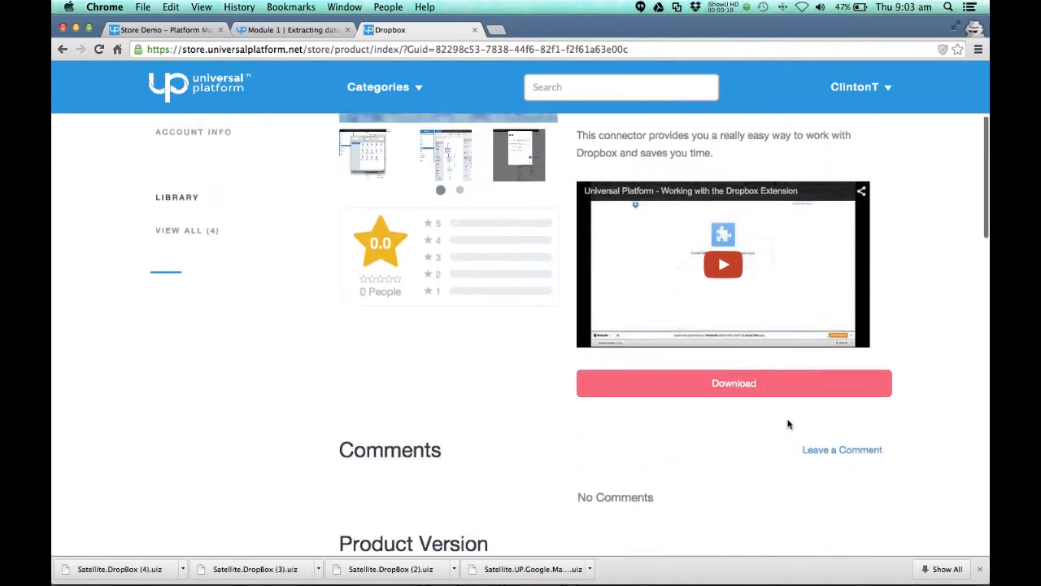
scroll(779, 426, "up", 2)
scroll(779, 426, "up", 3)
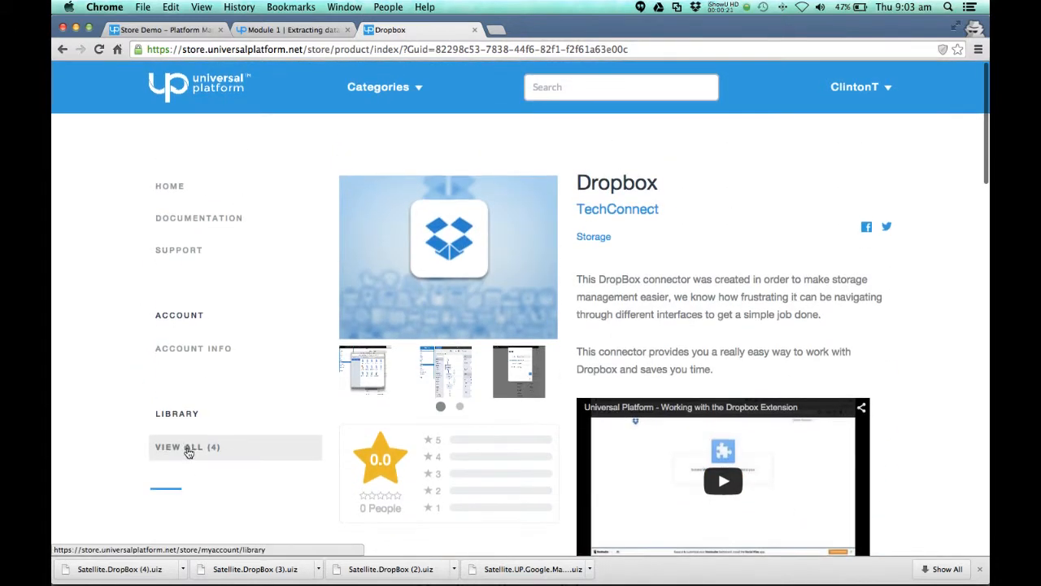
Step: Open the full account library and show the available actions for the Dropbox entry
left_click(186, 447)
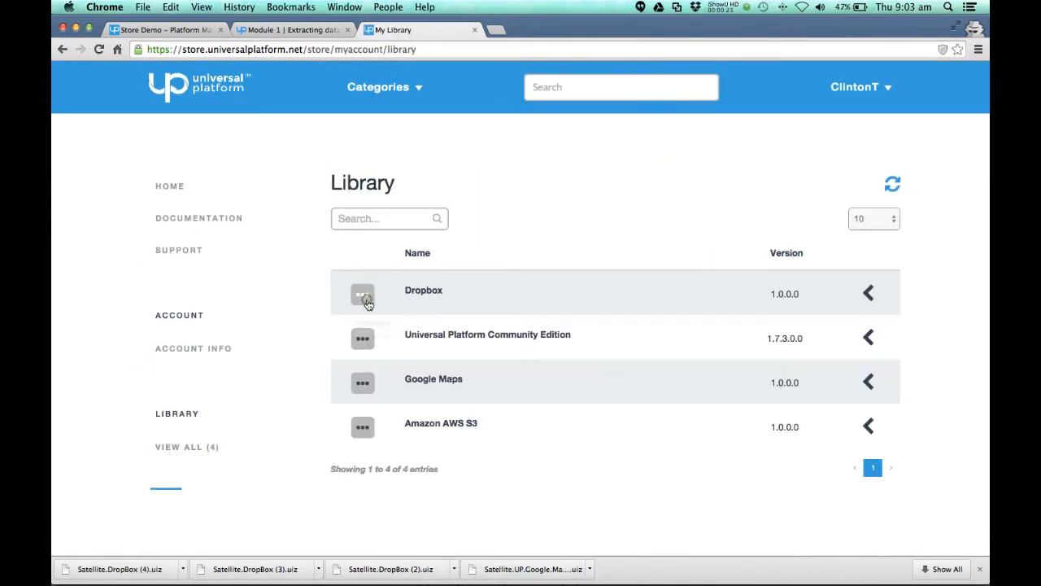
left_click(363, 295)
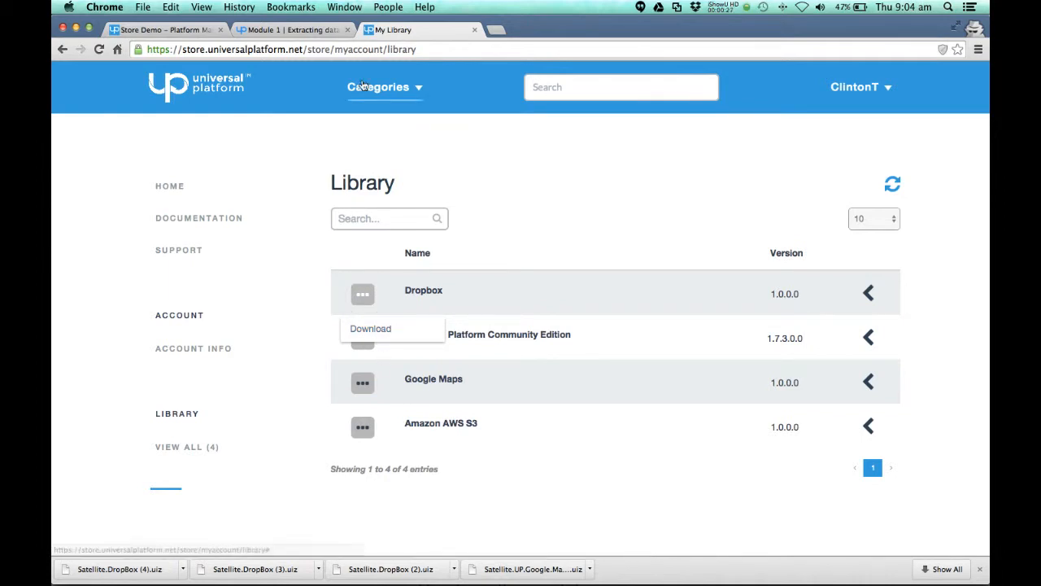
Step: Switch to the Store Demo platform and open the Update page of the Universal Console
left_click(171, 30)
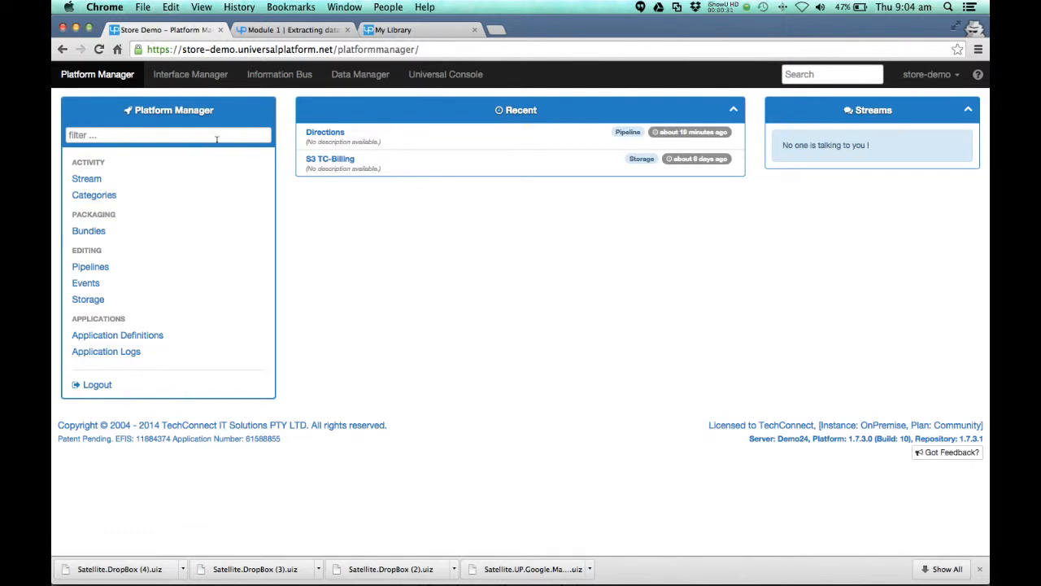
left_click(455, 75)
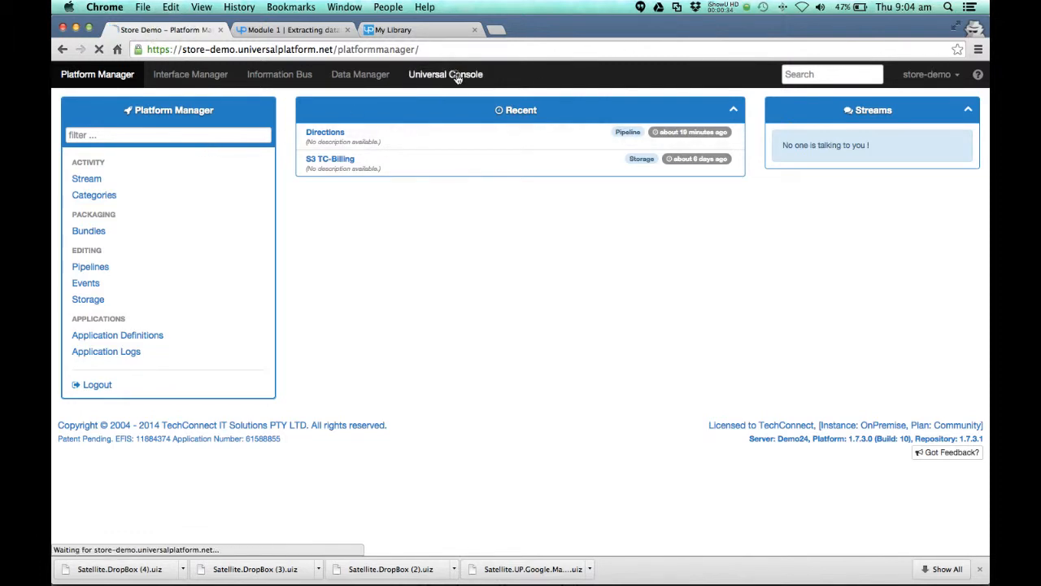
scroll(171, 382, "down", 4)
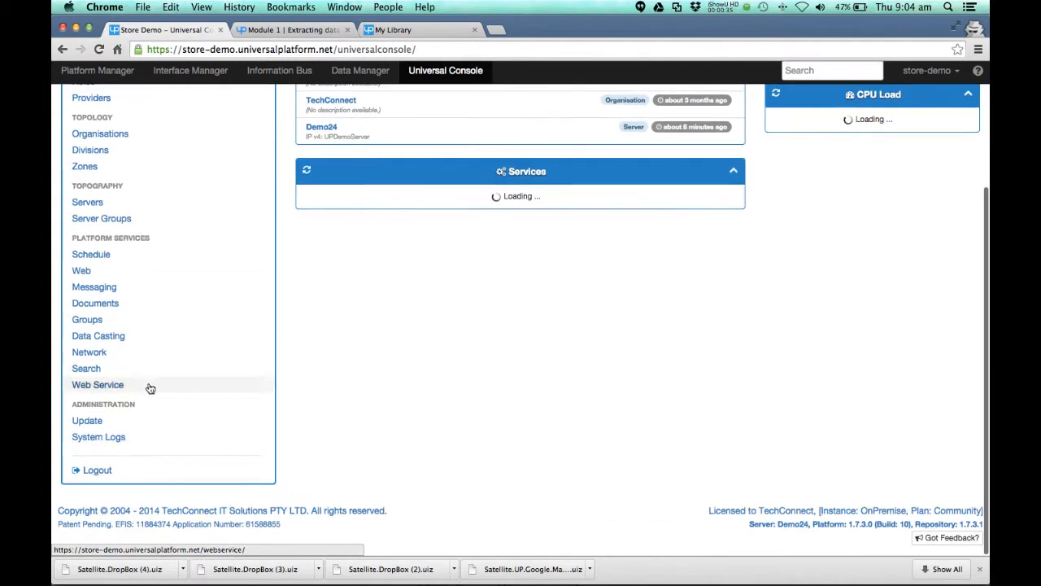
left_click(96, 426)
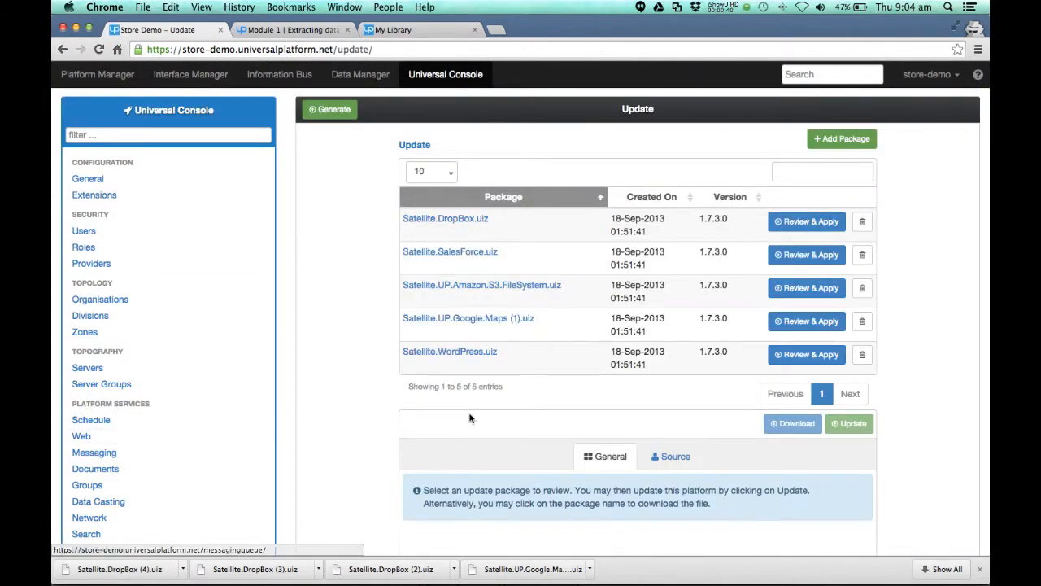
Step: Review the Satellite.DropBox.uiz package, update the platform with it and dismiss the completion notice
left_click(849, 144)
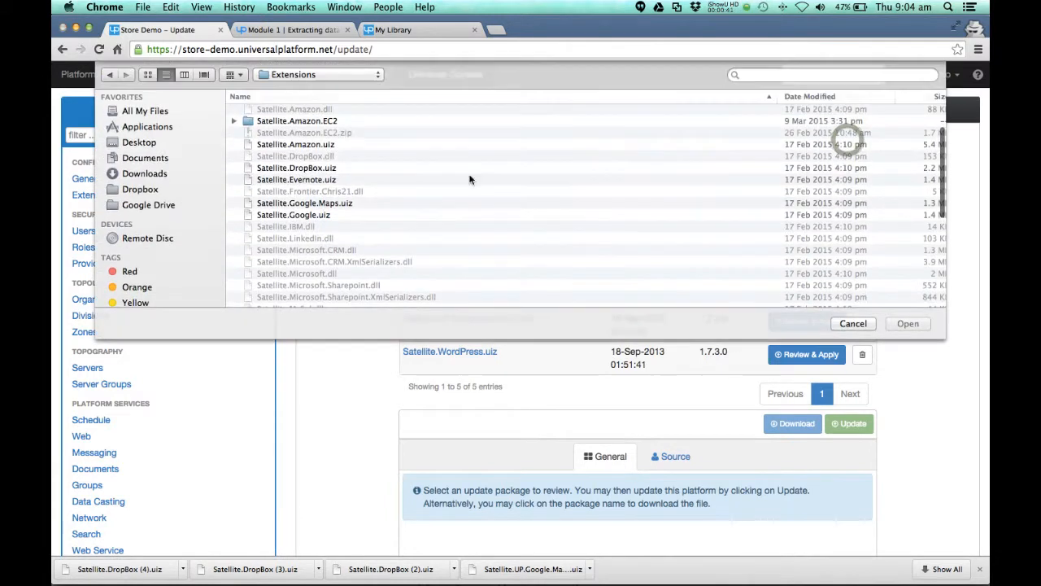
left_click(855, 323)
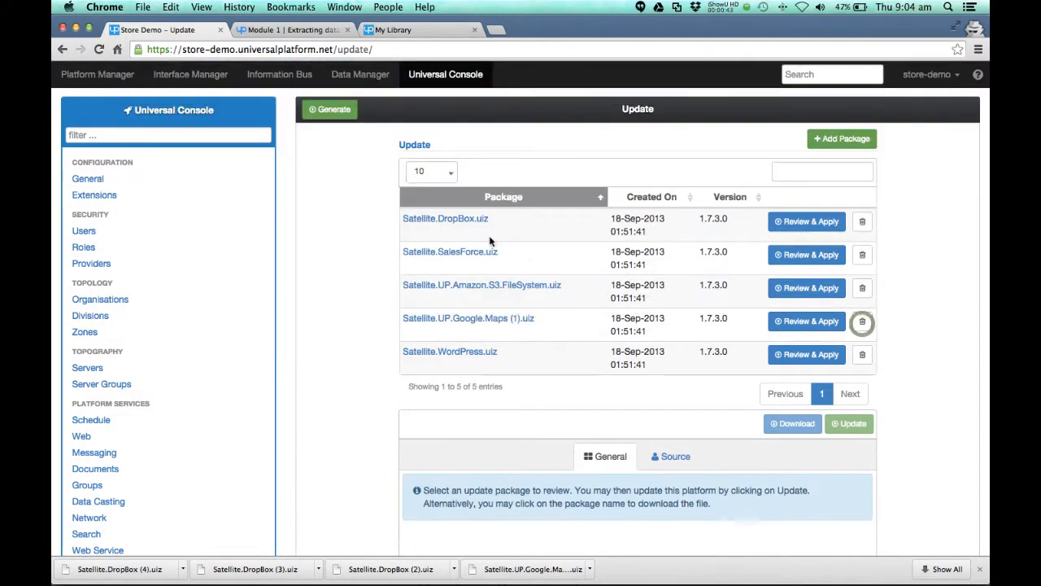
left_click(820, 230)
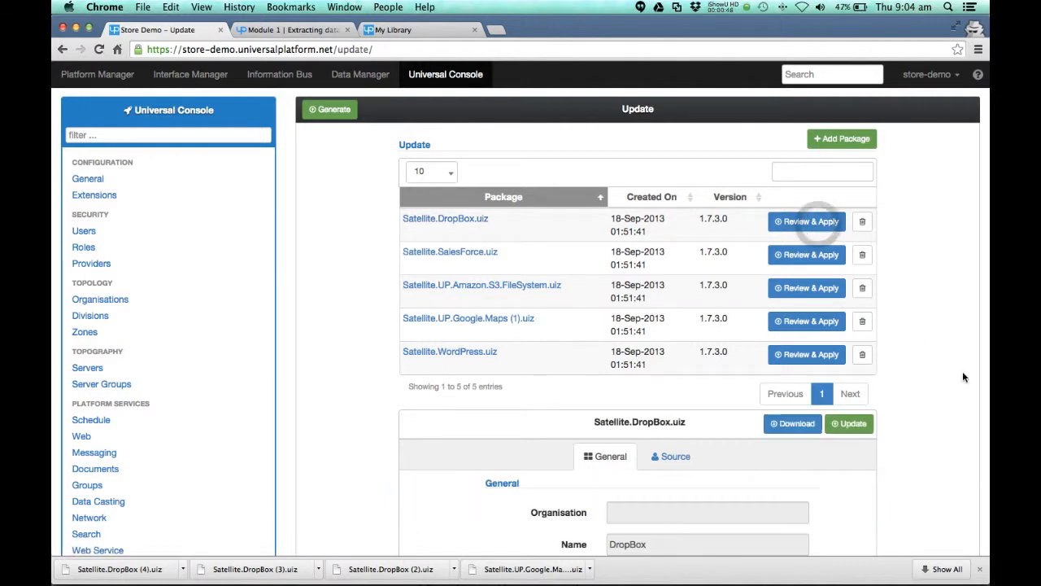
scroll(962, 370, "down", 1)
scroll(960, 388, "down", 3)
left_click(864, 281)
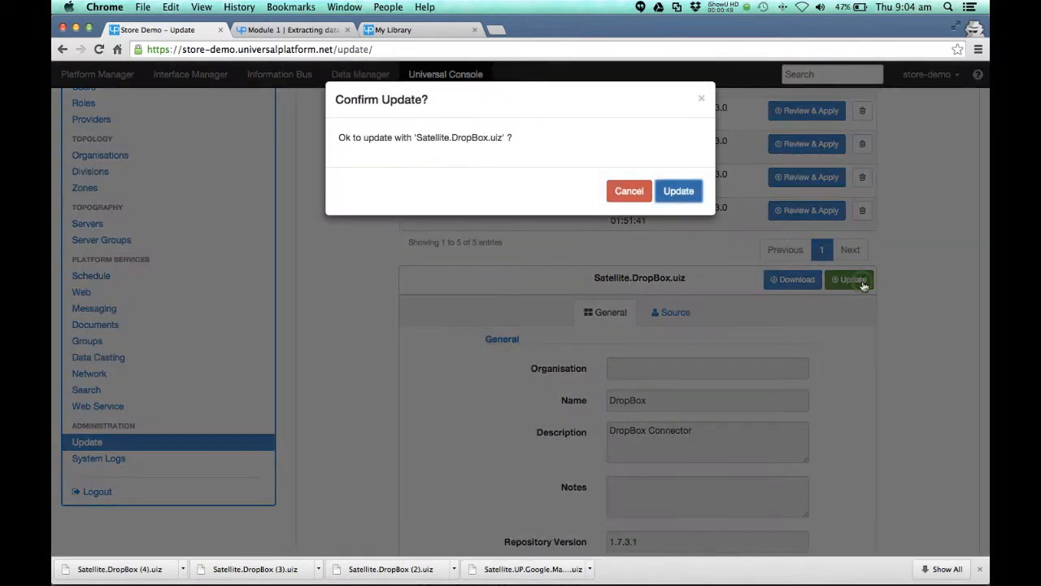
left_click(683, 191)
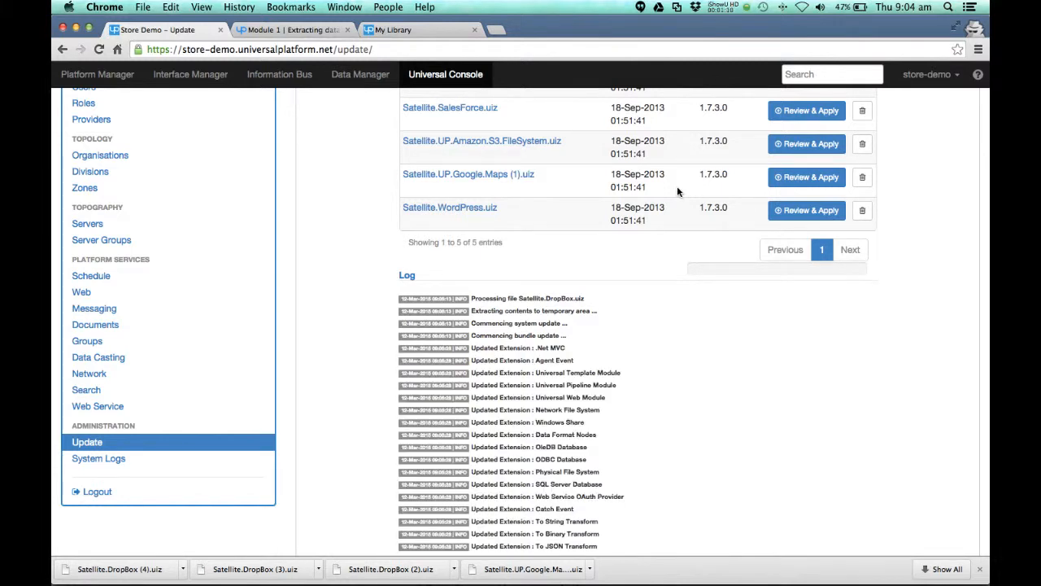
scroll(872, 436, "up", 5)
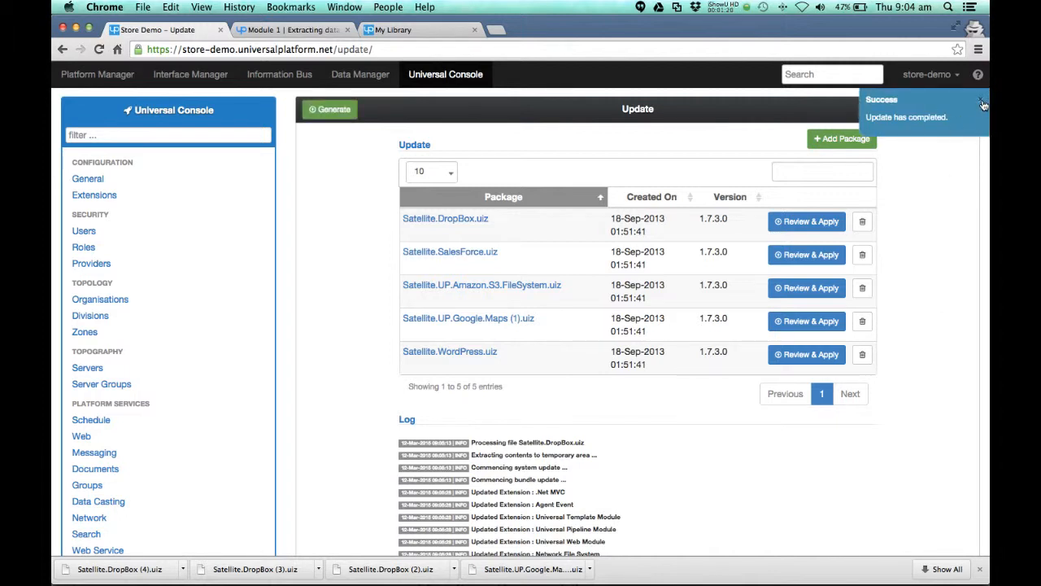
left_click(982, 104)
Step: Add a new user credential in the Interface Manager using the Dropbox OAuth Credential extension
left_click(194, 79)
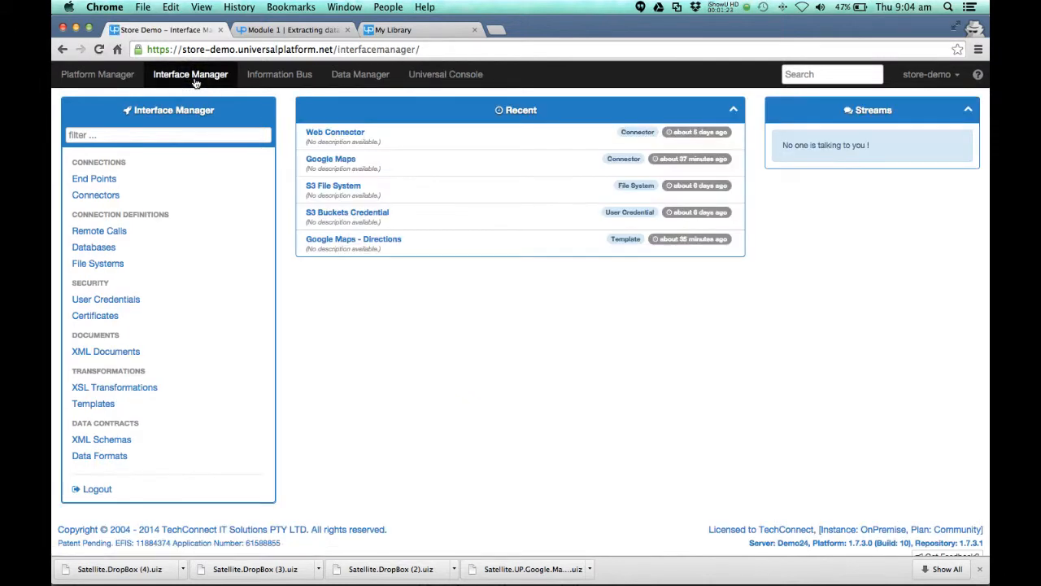
left_click(122, 304)
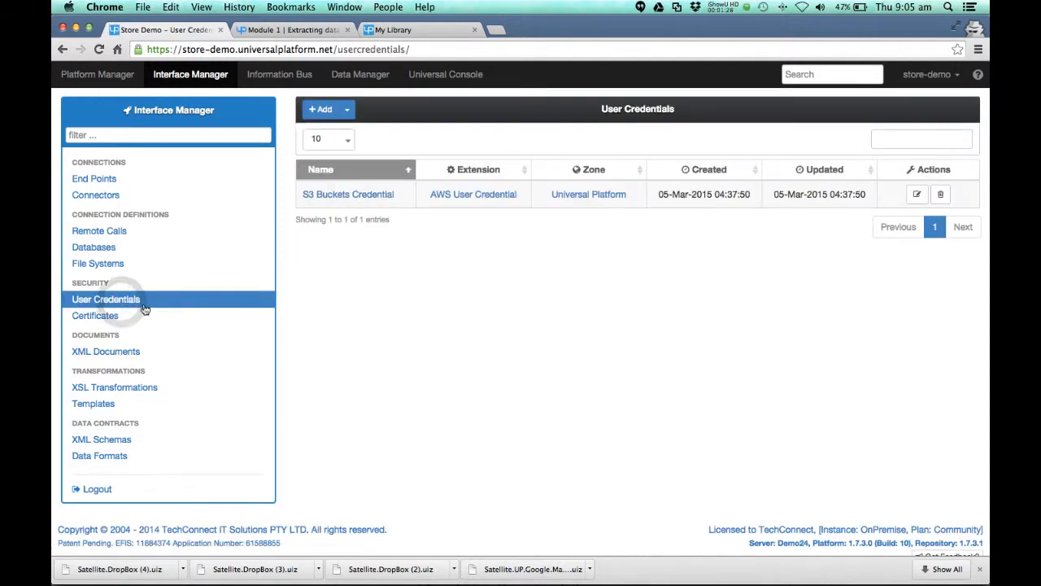
left_click(328, 114)
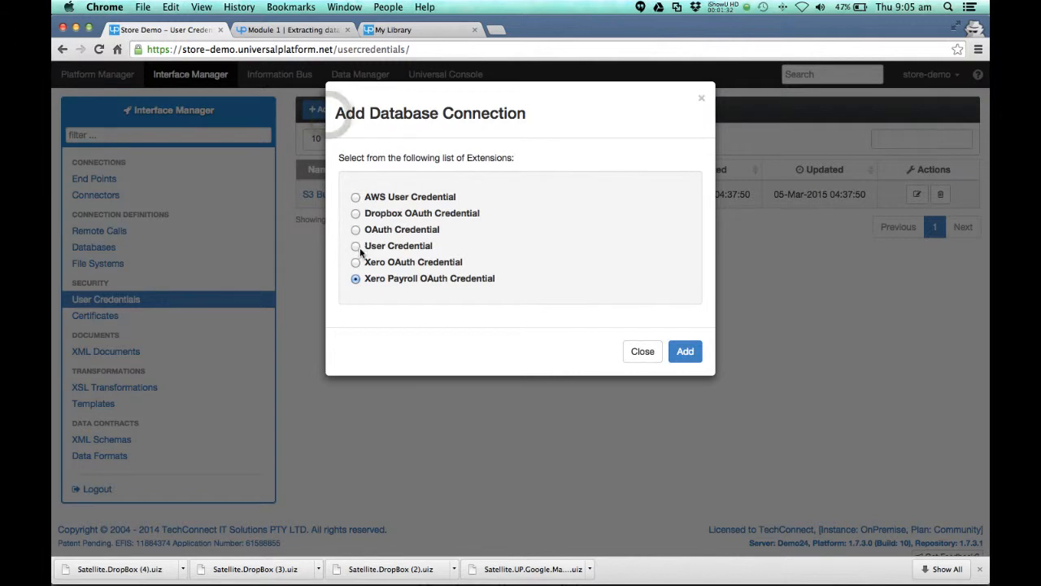
left_click(688, 353)
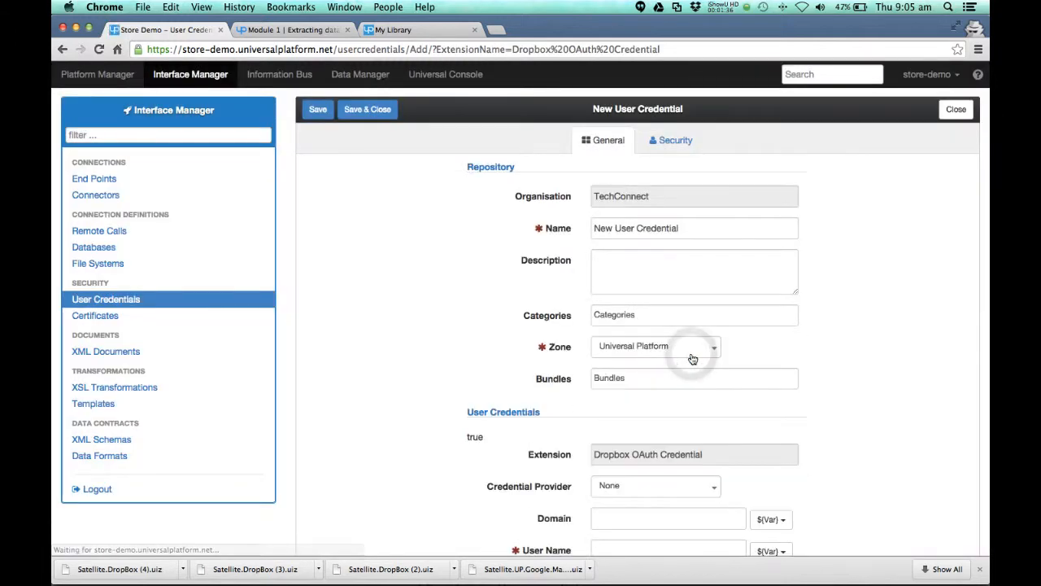
Step: Name the new credential DB Cred, set its user name to null and save it
left_click_drag(630, 225, 593, 229)
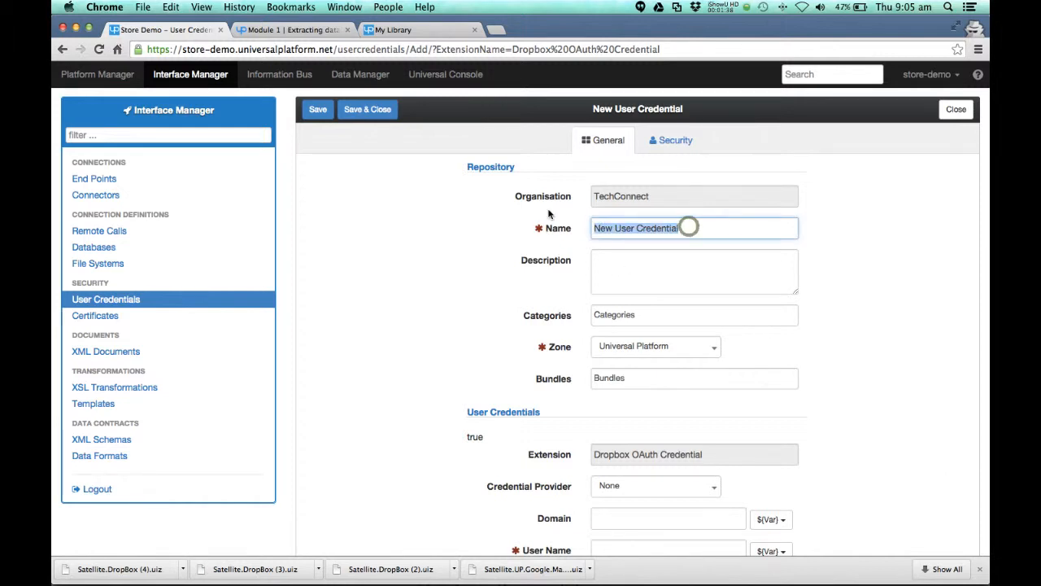
type("DB Cred")
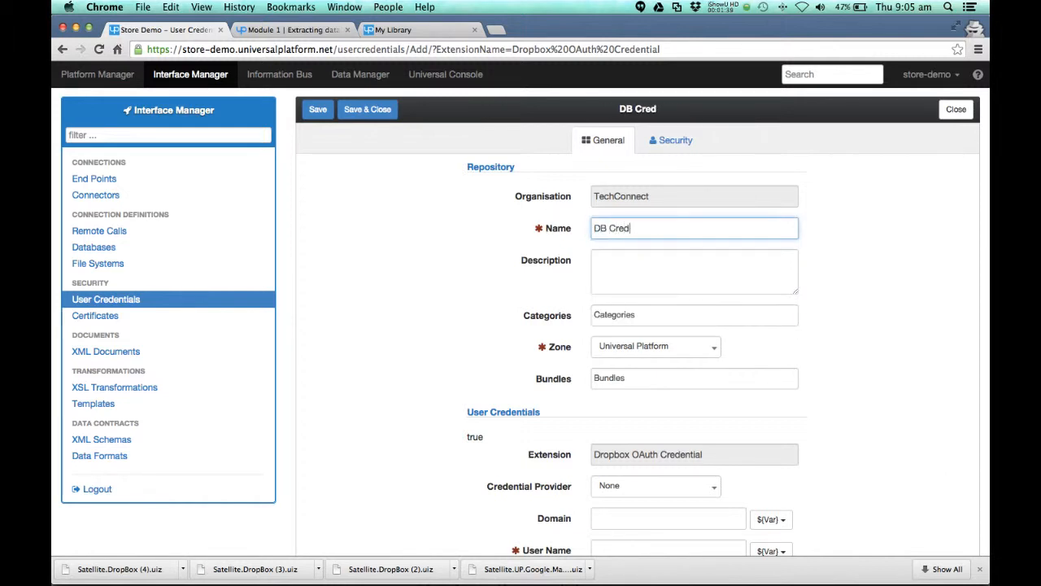
left_click(316, 112)
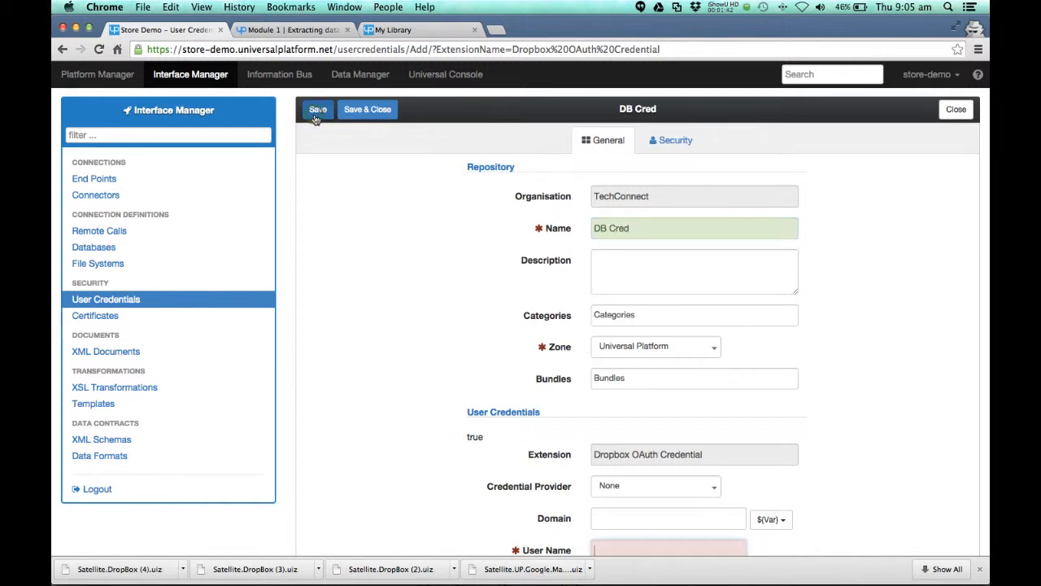
scroll(602, 544, "down", 4)
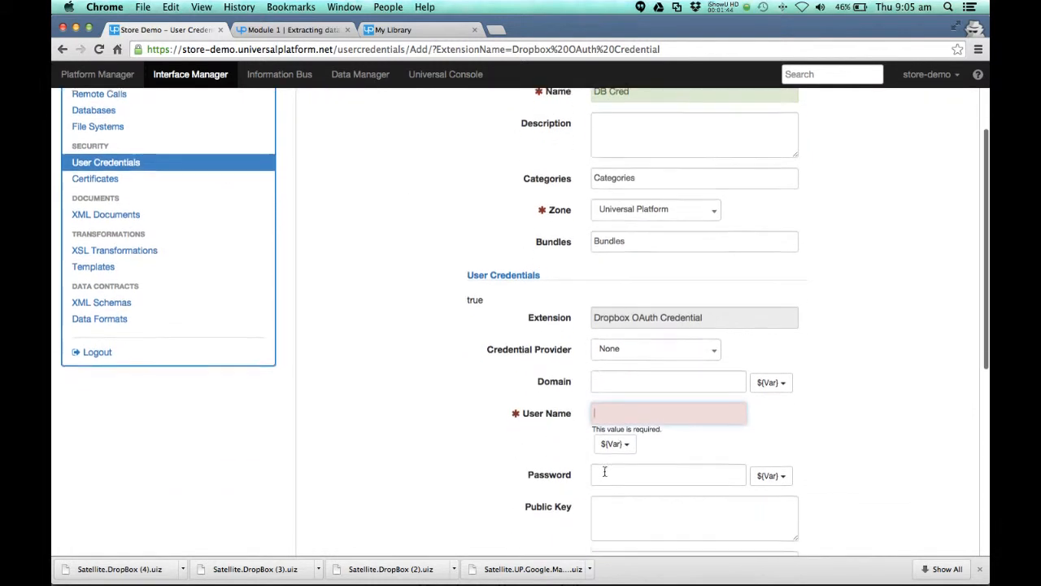
type("null")
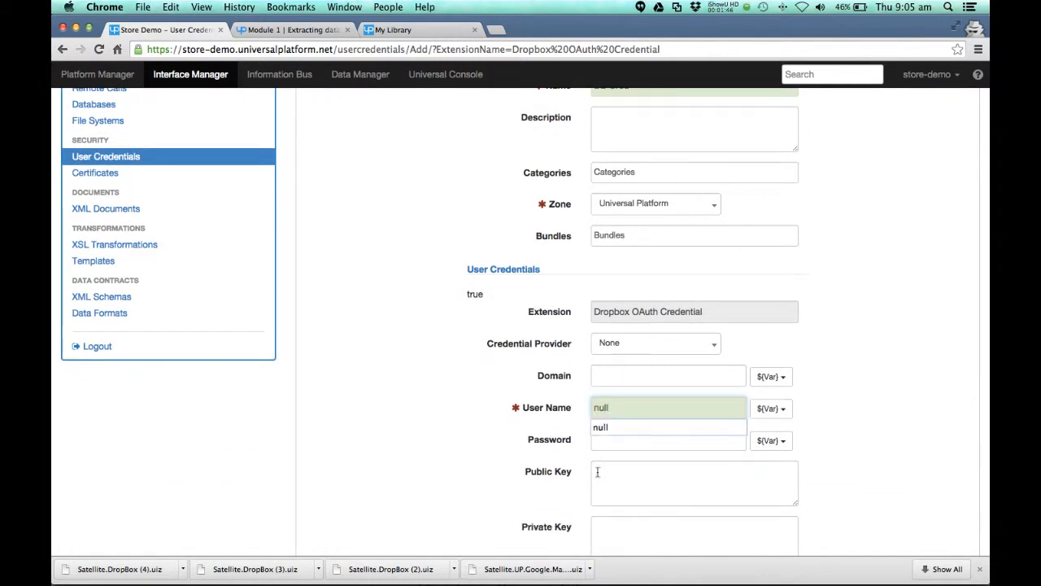
scroll(398, 342, "up", 5)
left_click(317, 110)
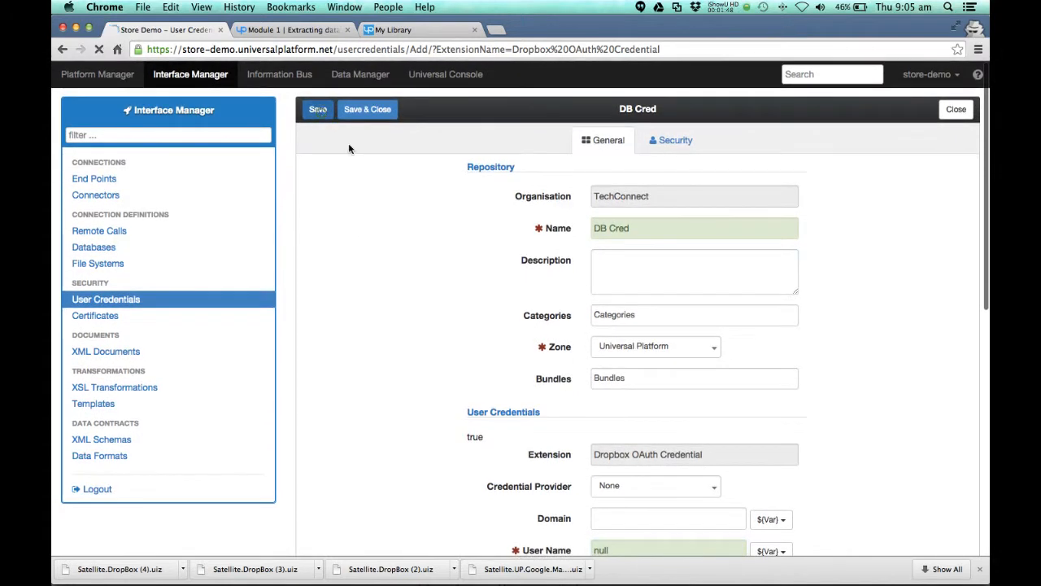
Step: Start authorising the DB Cred credential and enter the consumer key copied from the Module 1 tutorial page
scroll(863, 480, "down", 5)
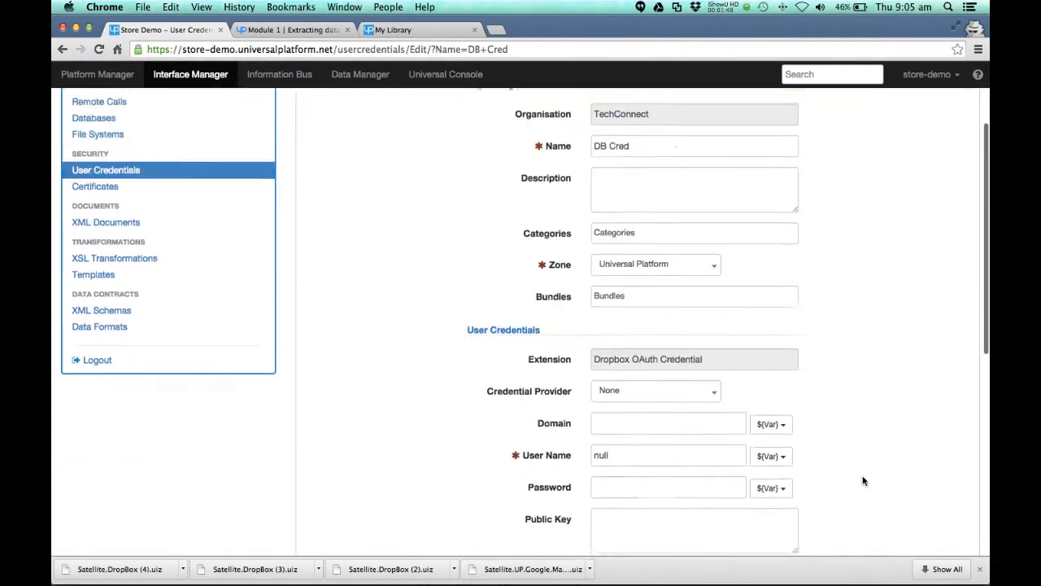
scroll(860, 484, "down", 1)
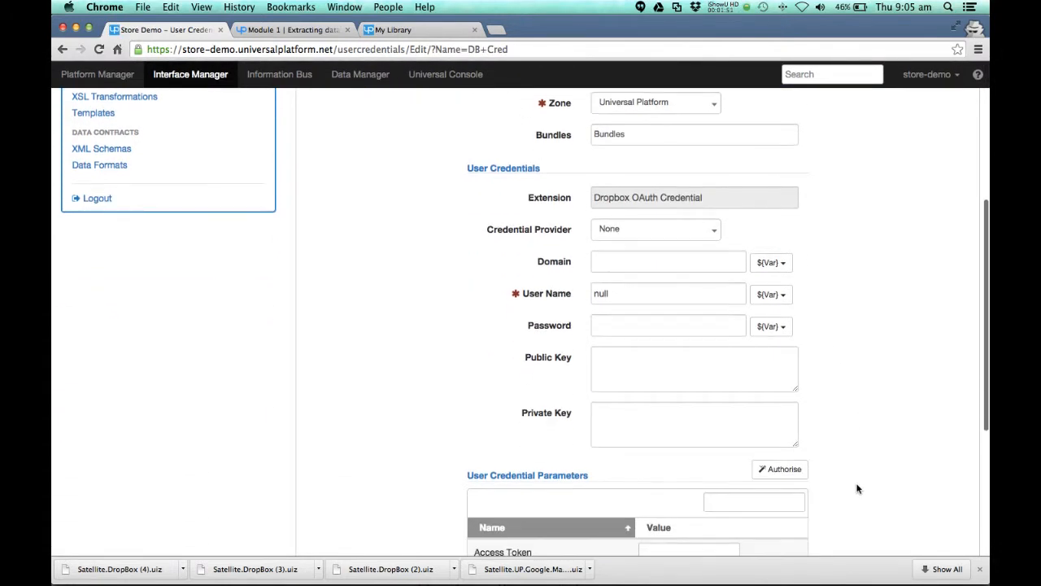
left_click(783, 470)
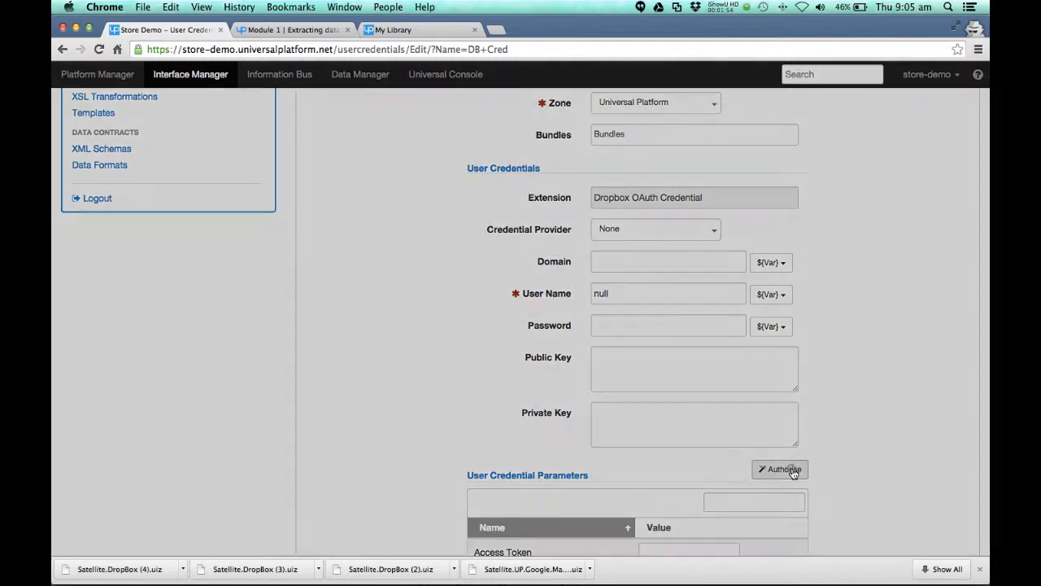
left_click(319, 32)
double_click(422, 301)
key("super+c")
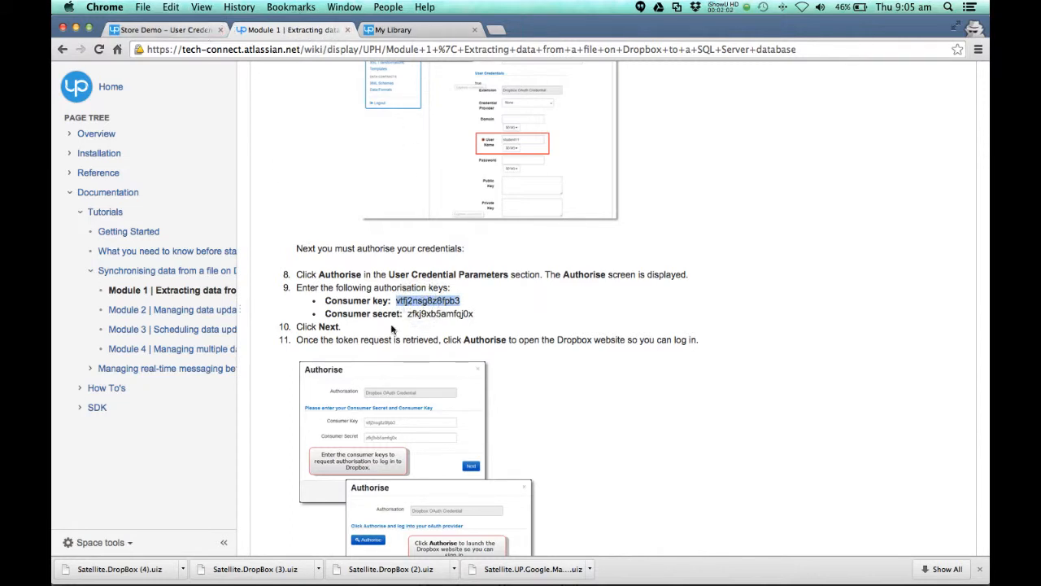
left_click(192, 30)
left_click(493, 225)
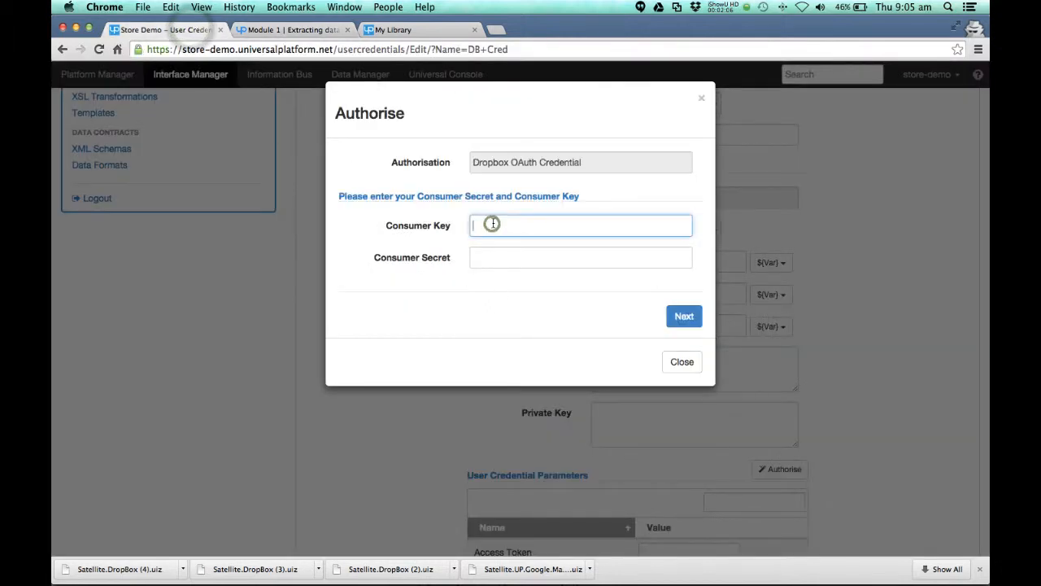
key("super+v")
Step: Copy the consumer secret from the Module 1 tutorial page and enter it in the authorisation form
left_click(301, 30)
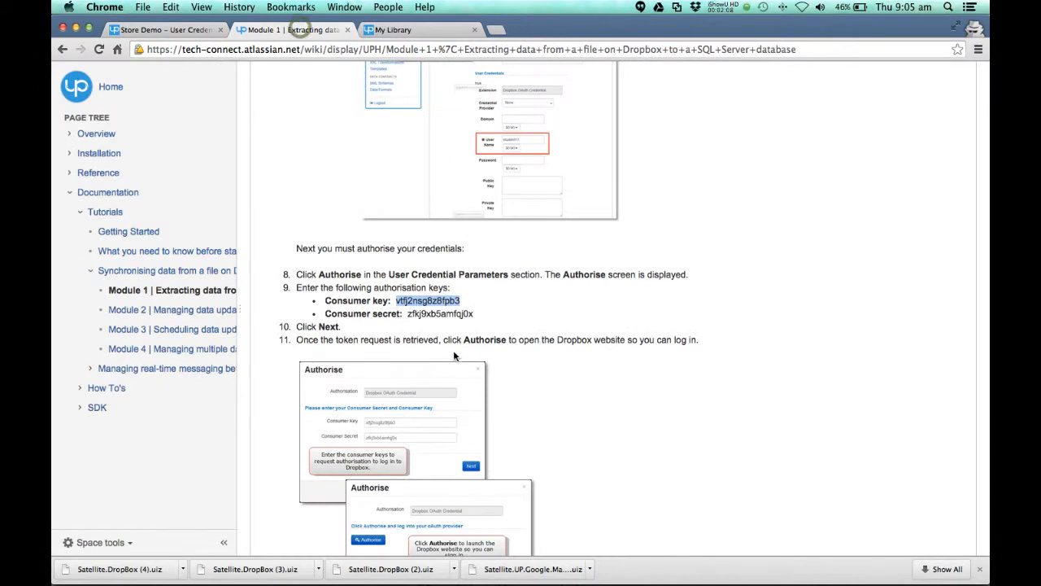
double_click(439, 313)
key("super+c")
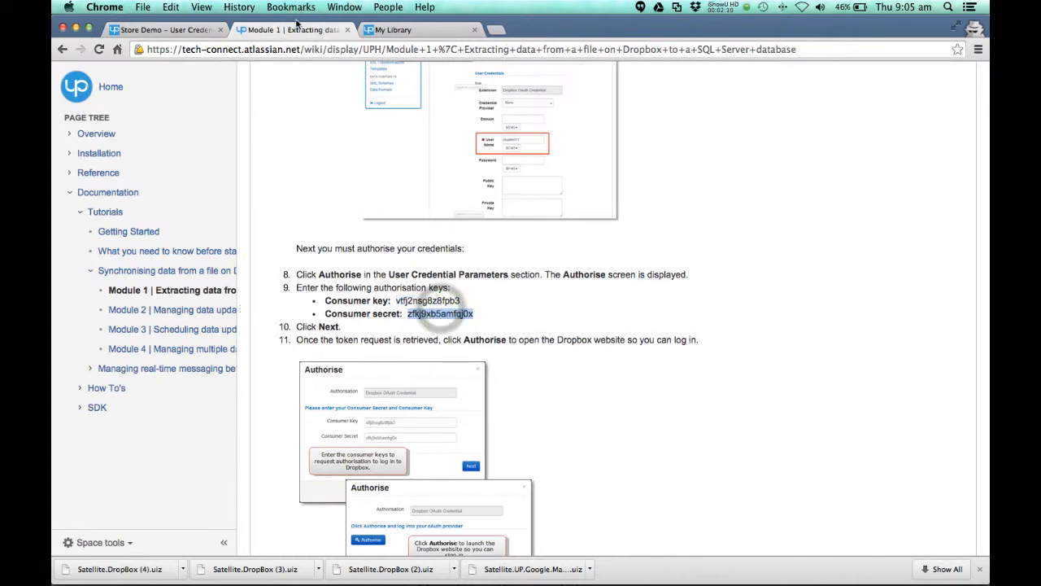
left_click(185, 30)
left_click(482, 256)
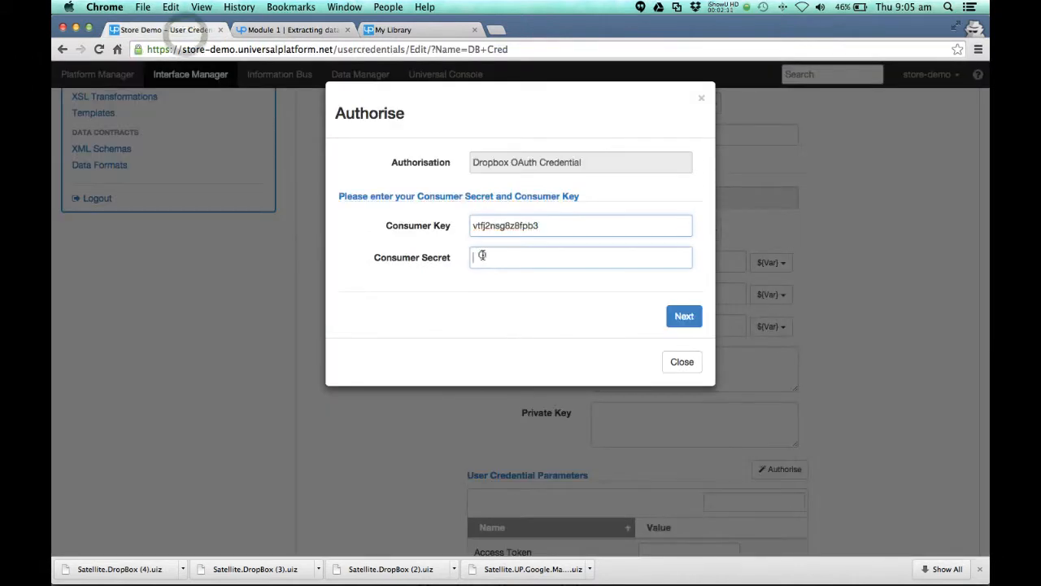
key("super+v")
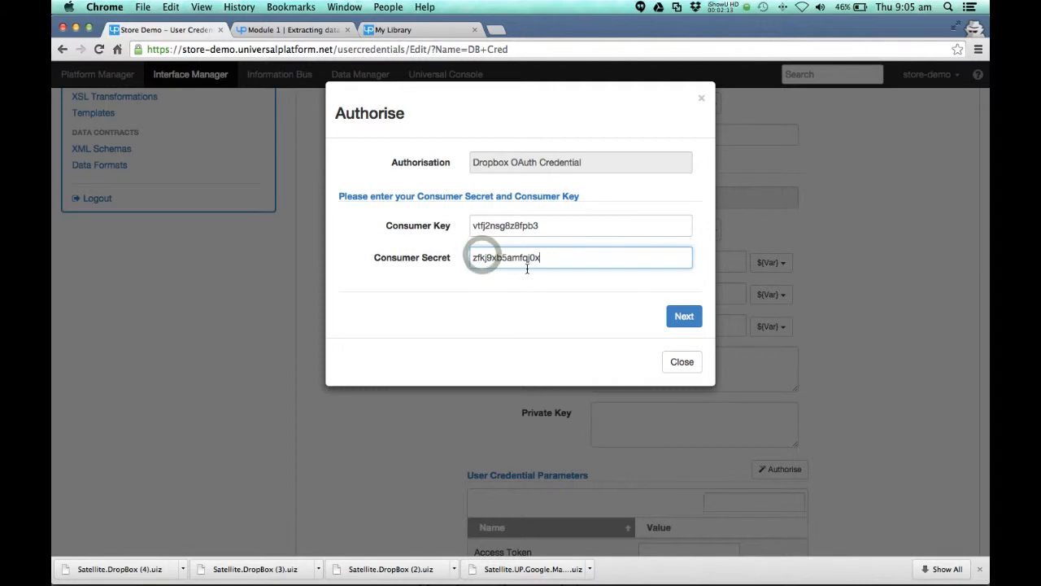
Step: Submit the consumer details, allow UniversalPlatform access to the Dropbox account, and finish the authorisation back in the Store Demo page
left_click(683, 317)
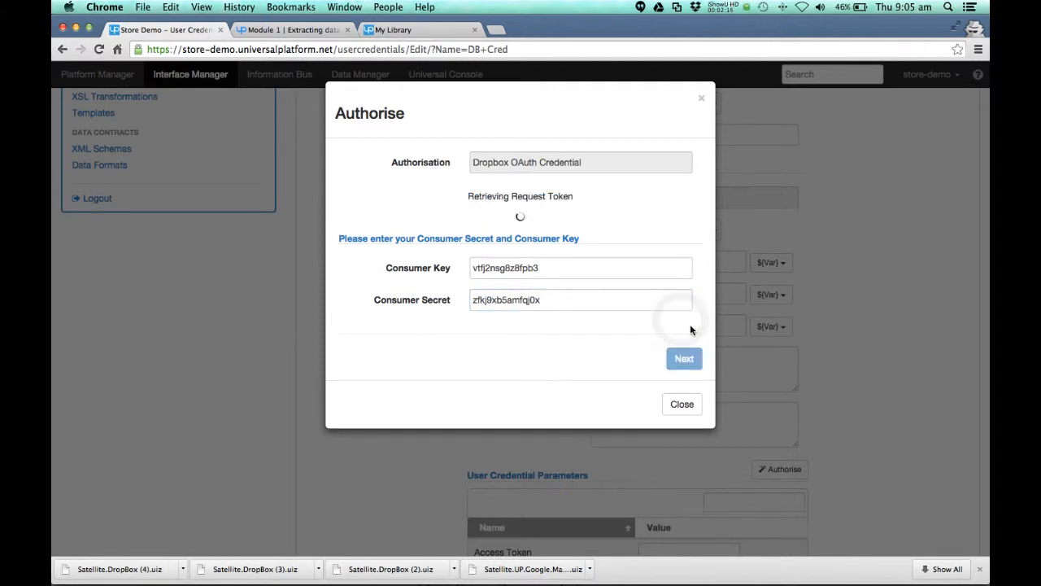
left_click(395, 237)
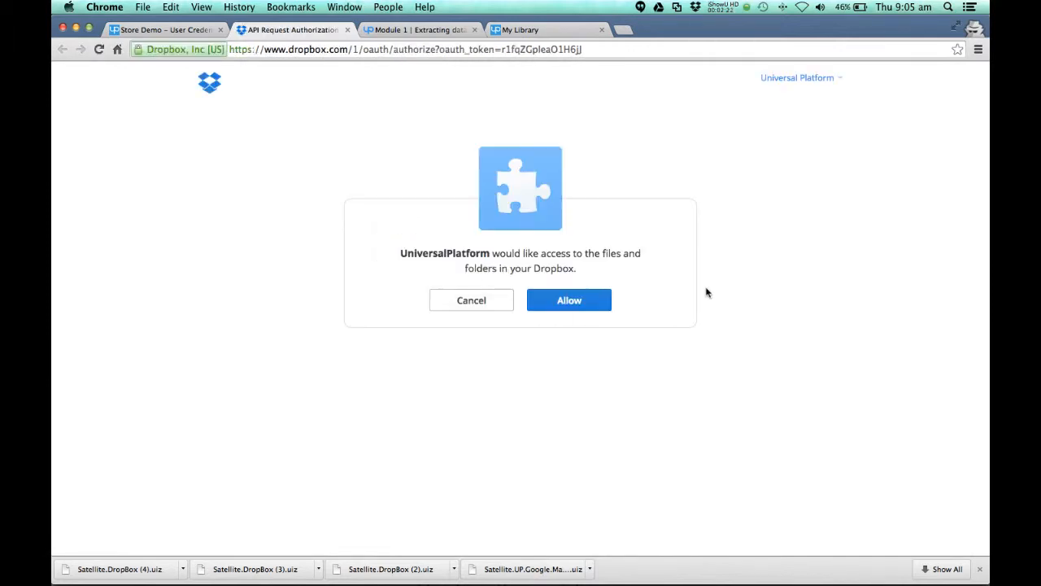
left_click(583, 308)
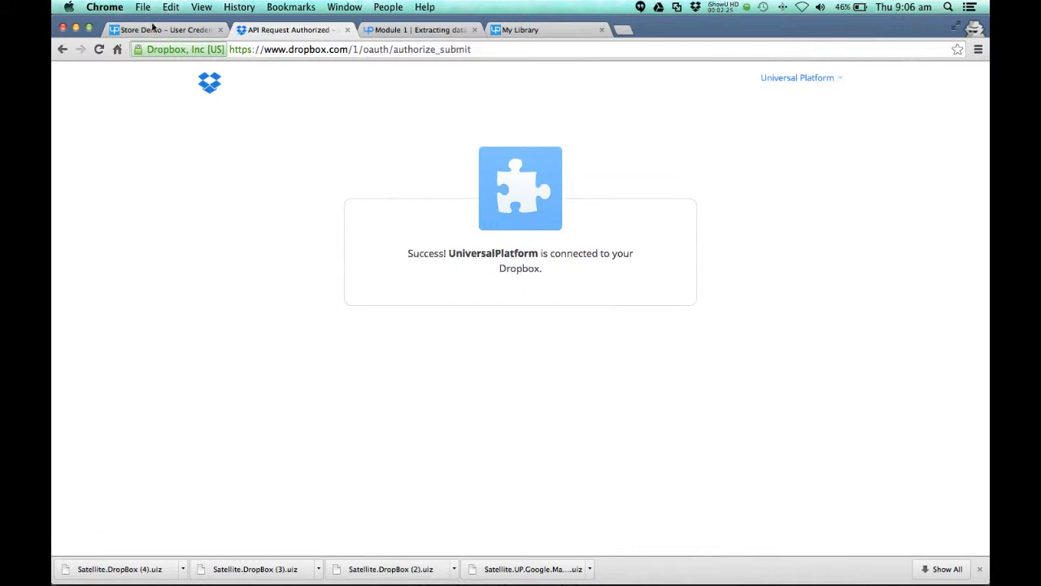
left_click(152, 29)
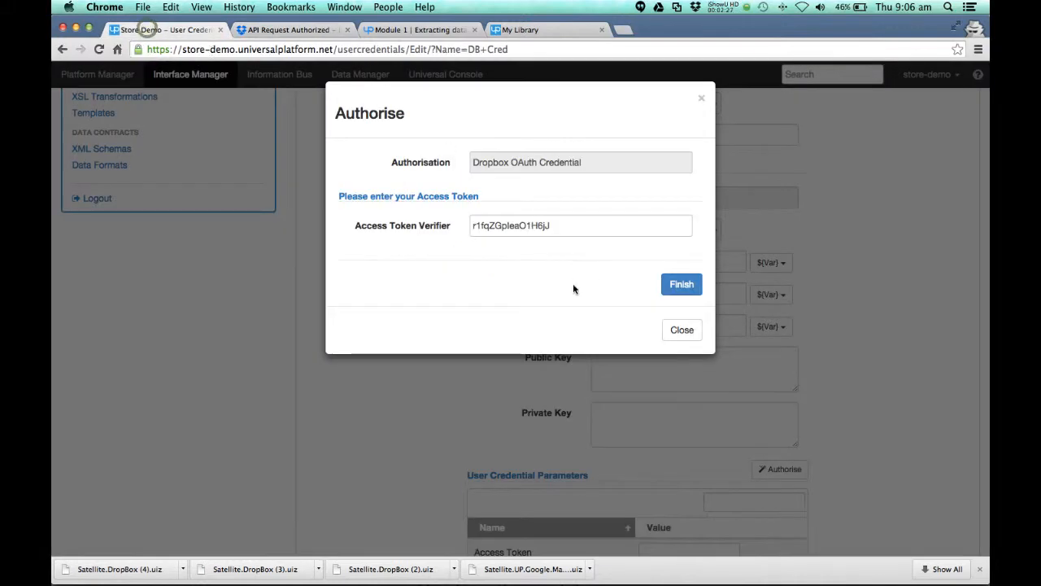
left_click(687, 287)
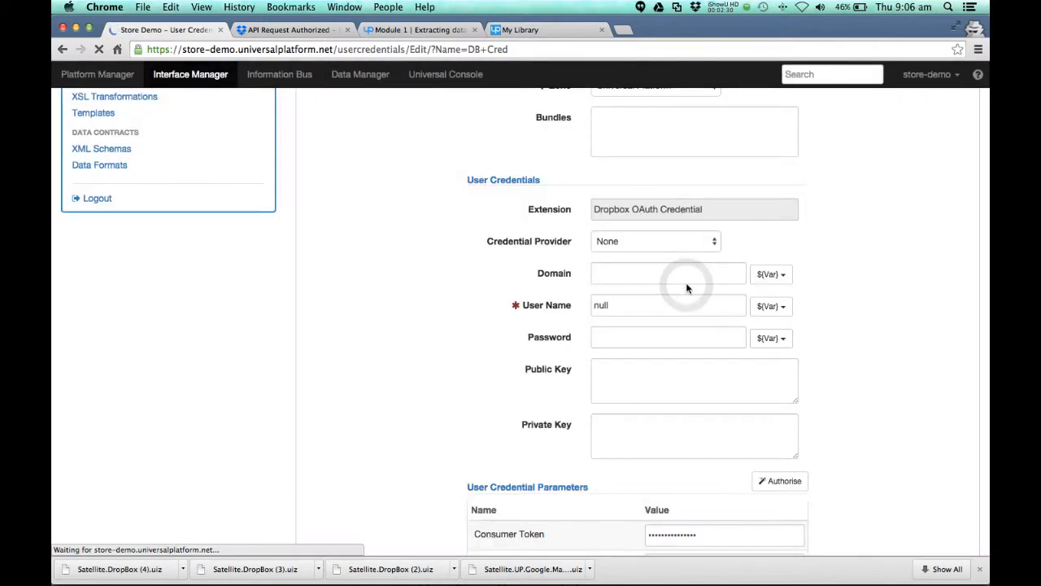
Step: Save the authorised DB Cred user credential
scroll(335, 331, "up", 5)
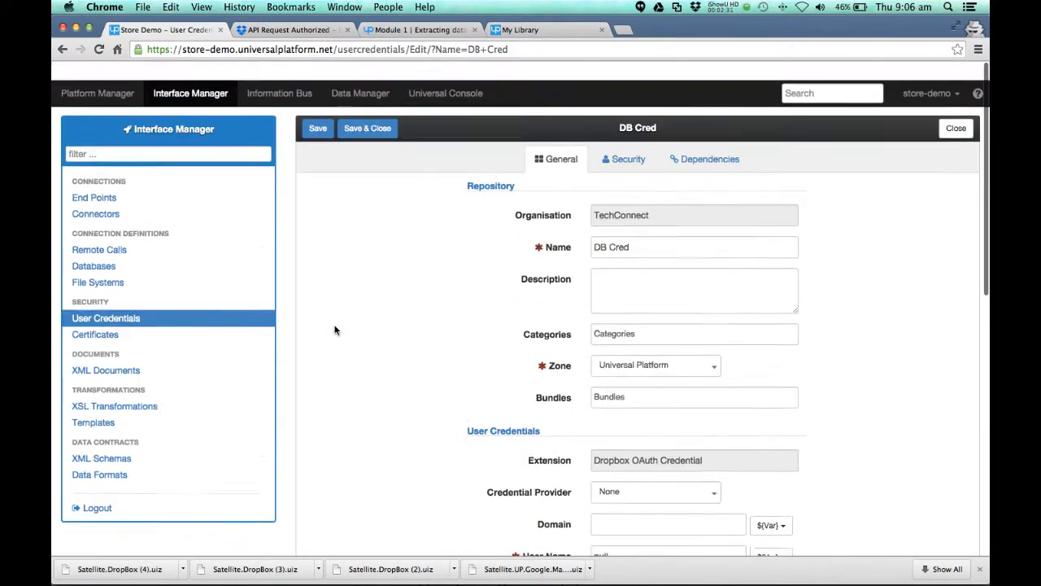
left_click(318, 114)
scroll(368, 285, "down", 10)
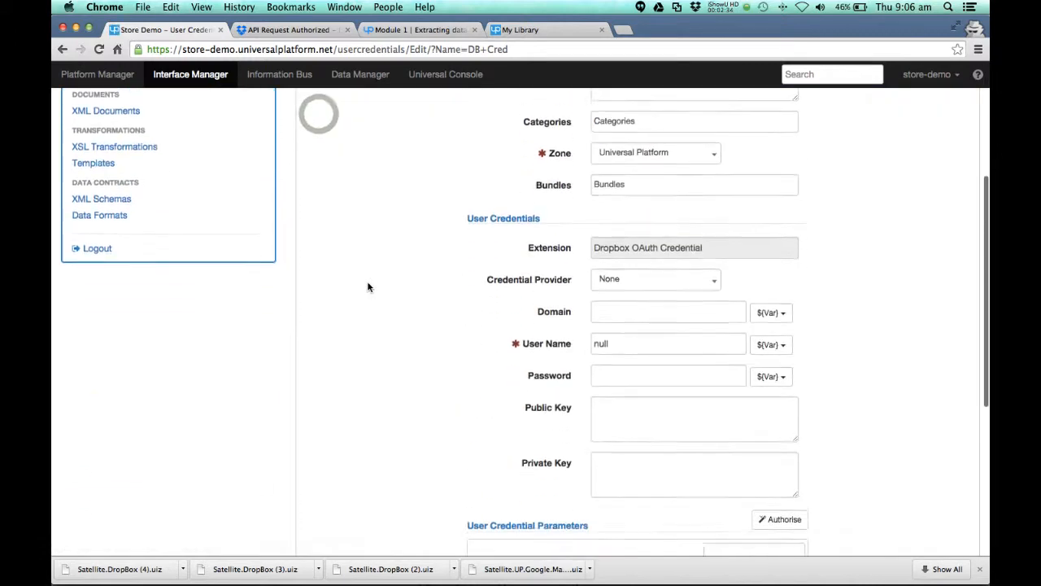
scroll(367, 289, "up", 10)
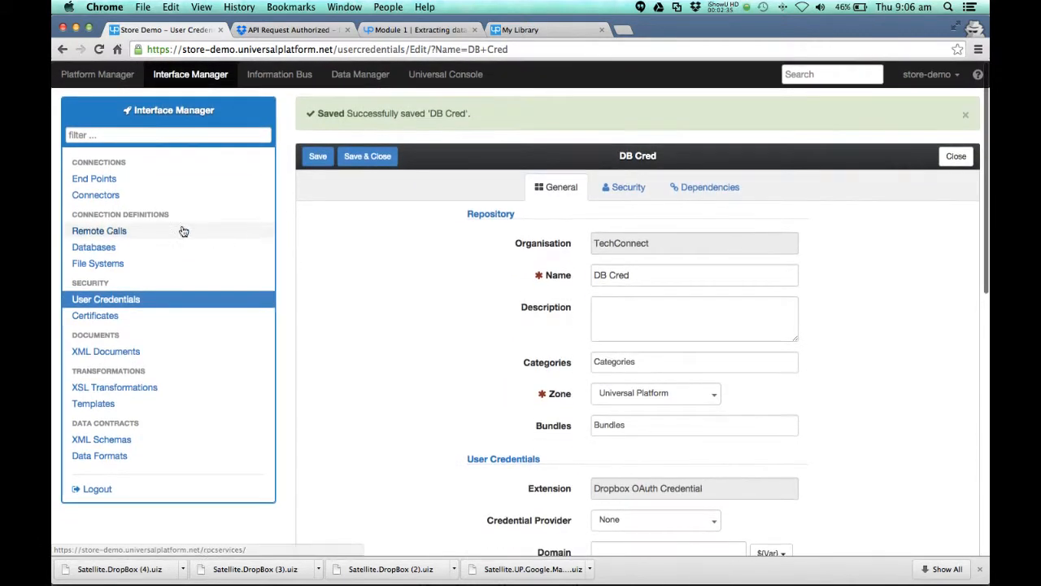
Step: Add a new connector in the Interface Manager using the DropBox extension and save it with the name DropBox
left_click(94, 195)
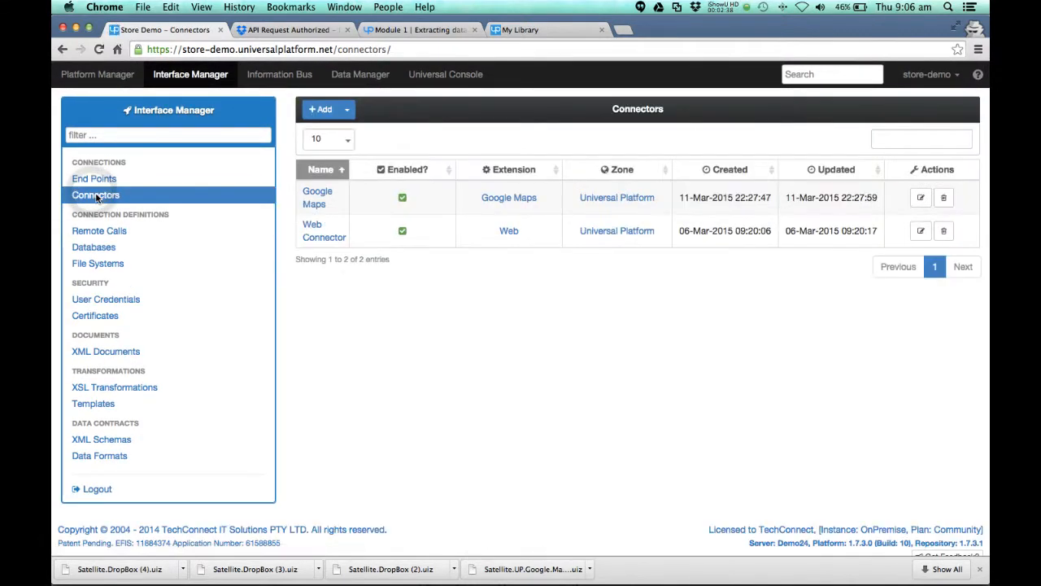
left_click(346, 111)
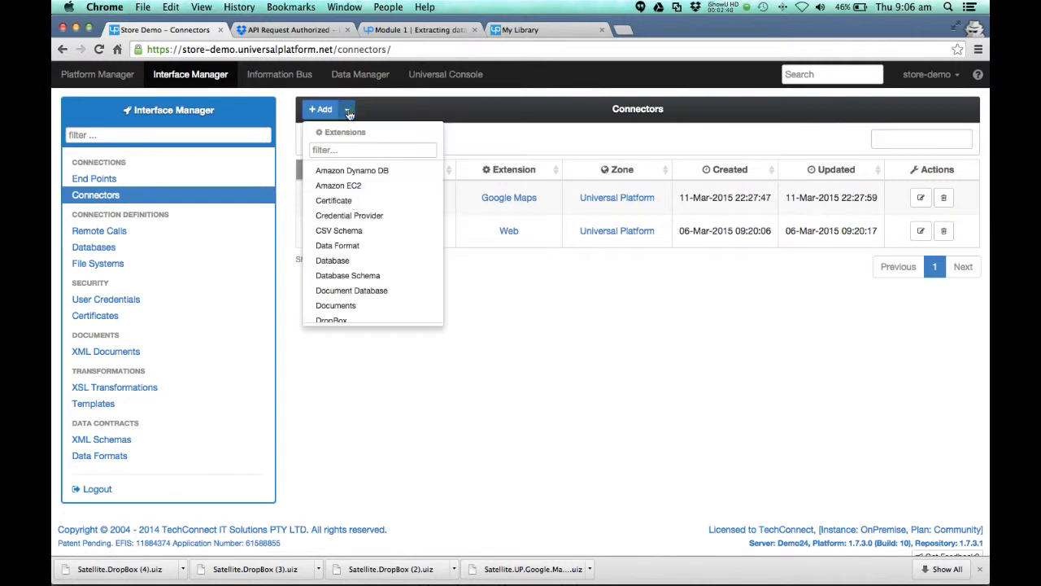
scroll(364, 277, "down", 2)
left_click(343, 260)
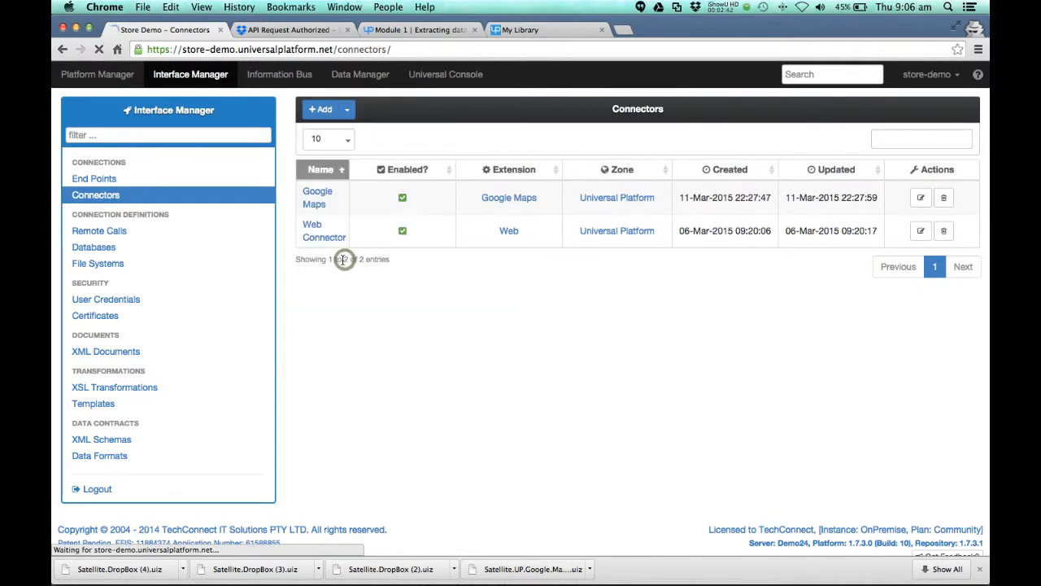
left_click(650, 257)
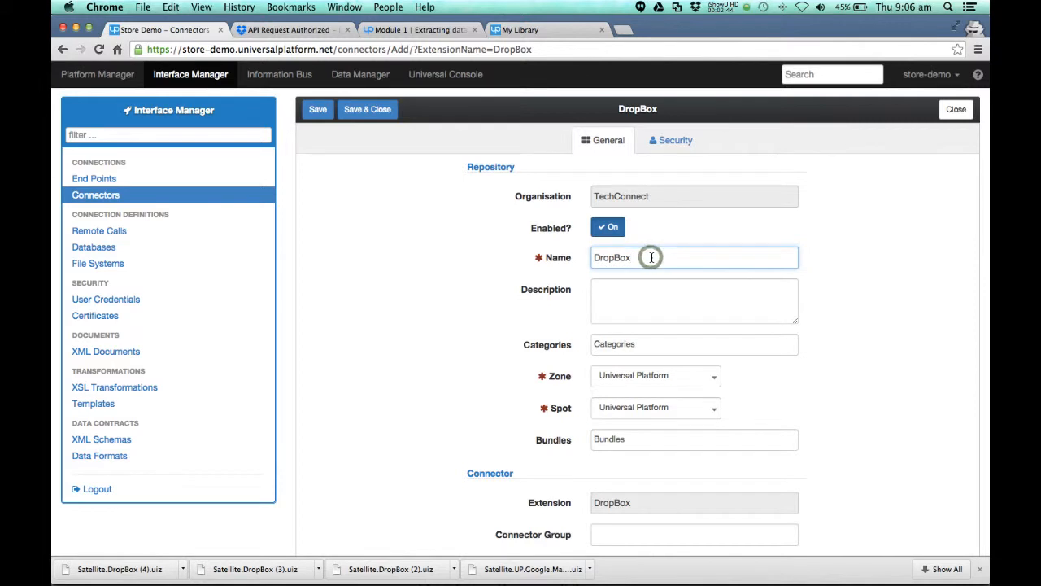
left_click(322, 109)
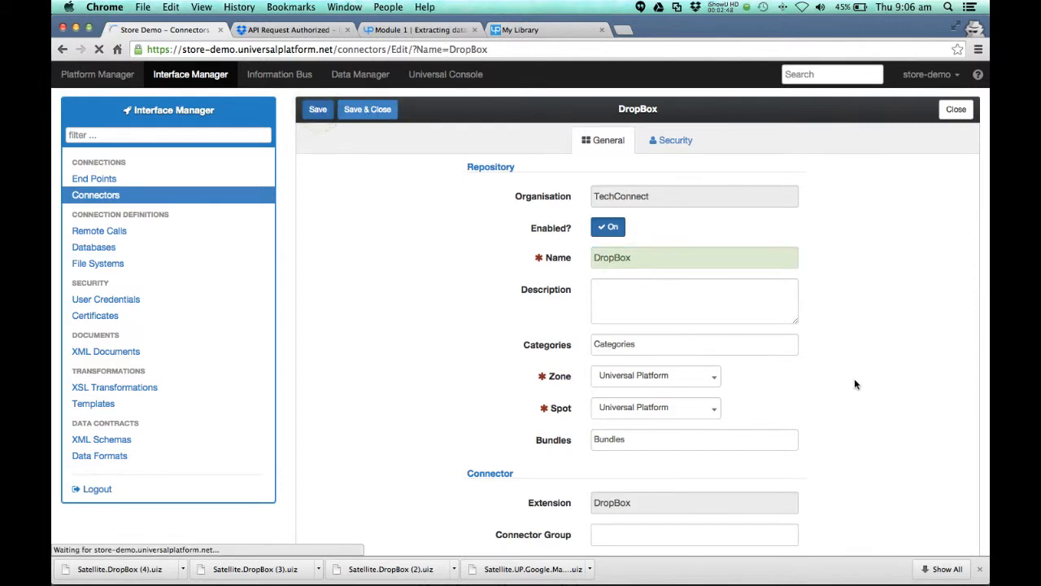
Step: Select DB Cred as the User Credential parameter of the DropBox connector
scroll(854, 379, "down", 5)
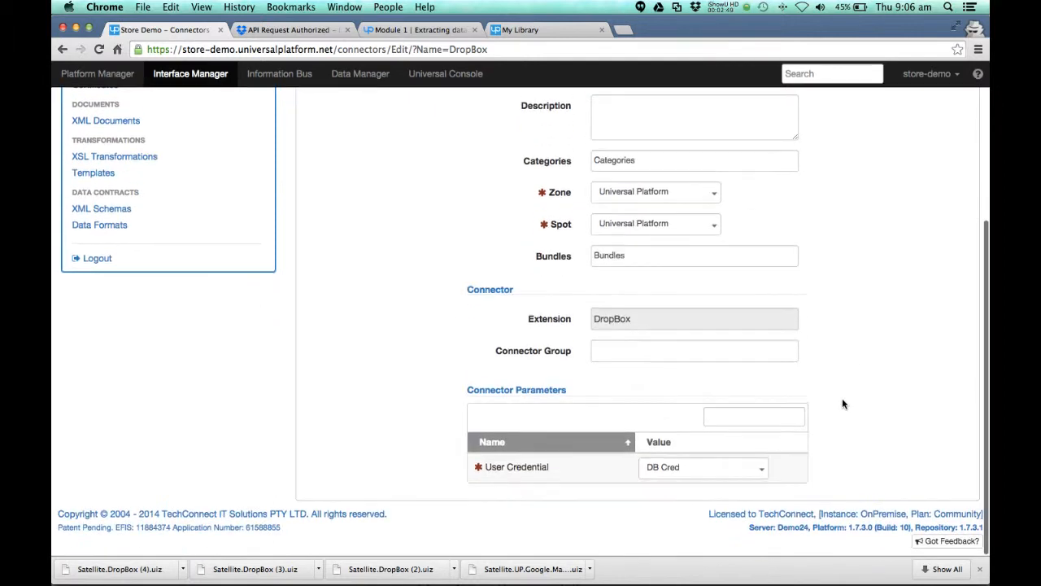
left_click(682, 471)
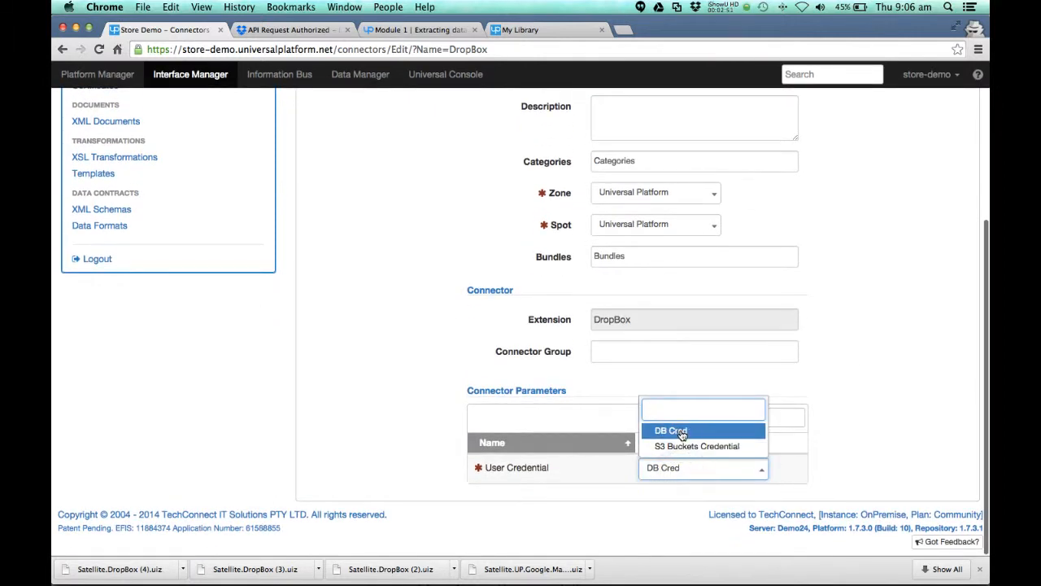
left_click(688, 431)
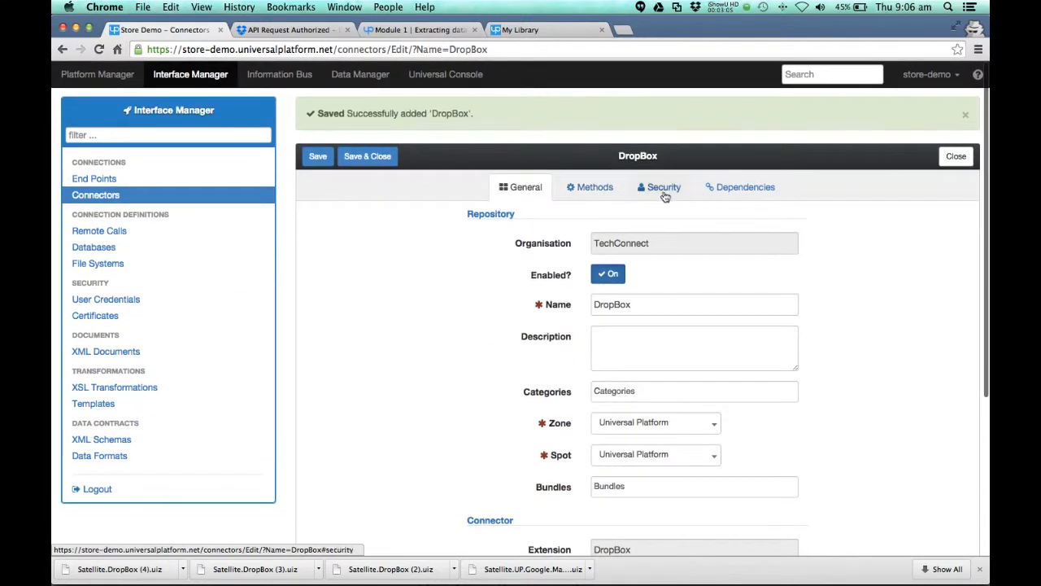
Step: Enable all methods of the DropBox connector and save it
left_click(599, 193)
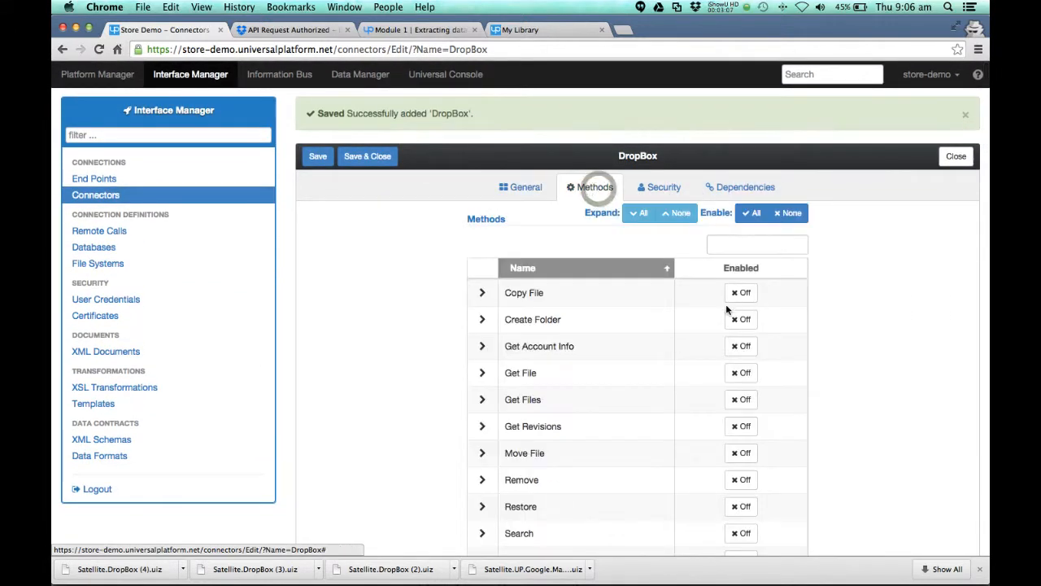
scroll(739, 526, "down", 3)
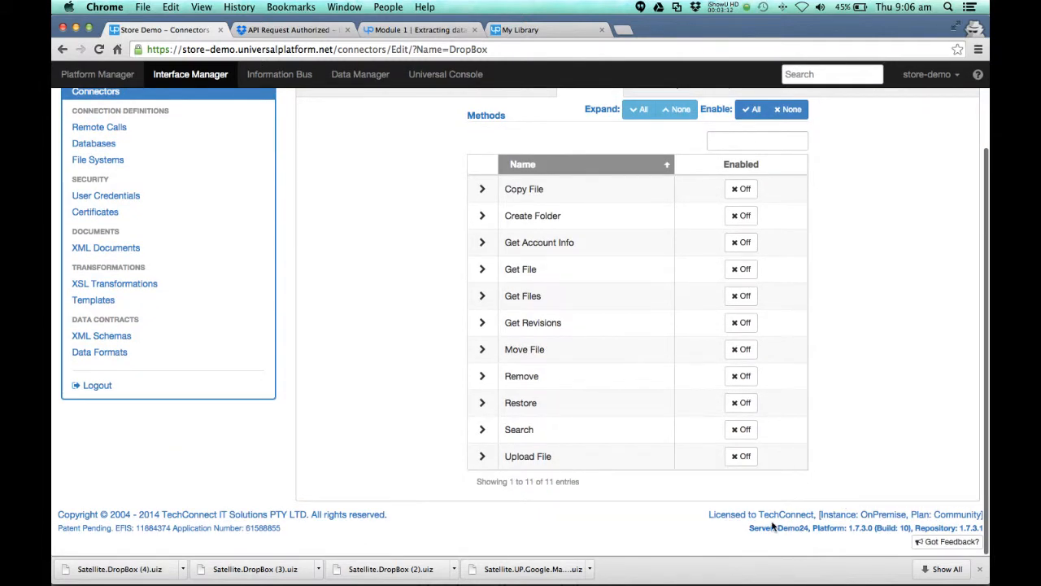
left_click(753, 109)
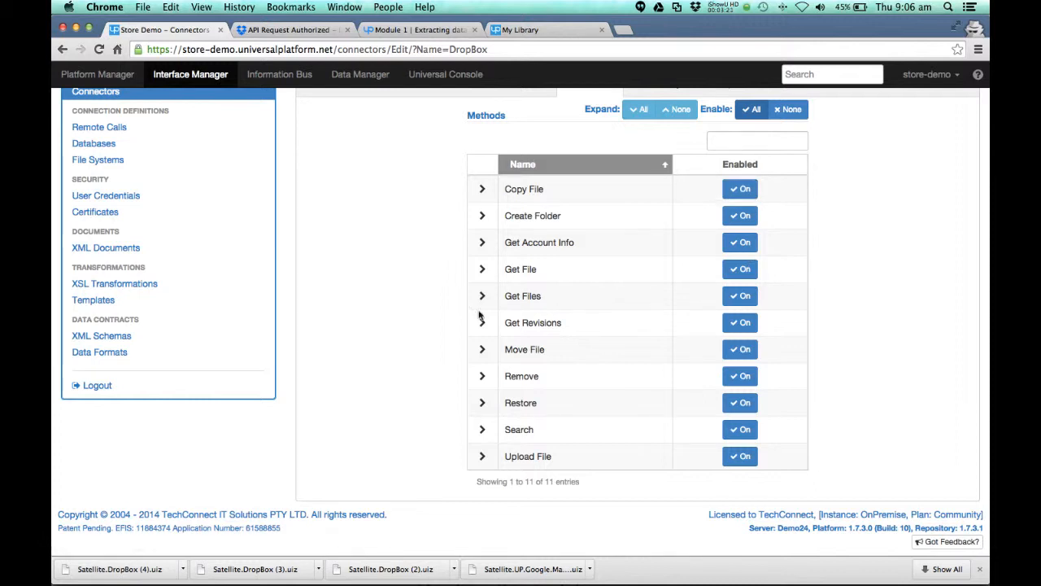
scroll(324, 351, "up", 3)
left_click(319, 159)
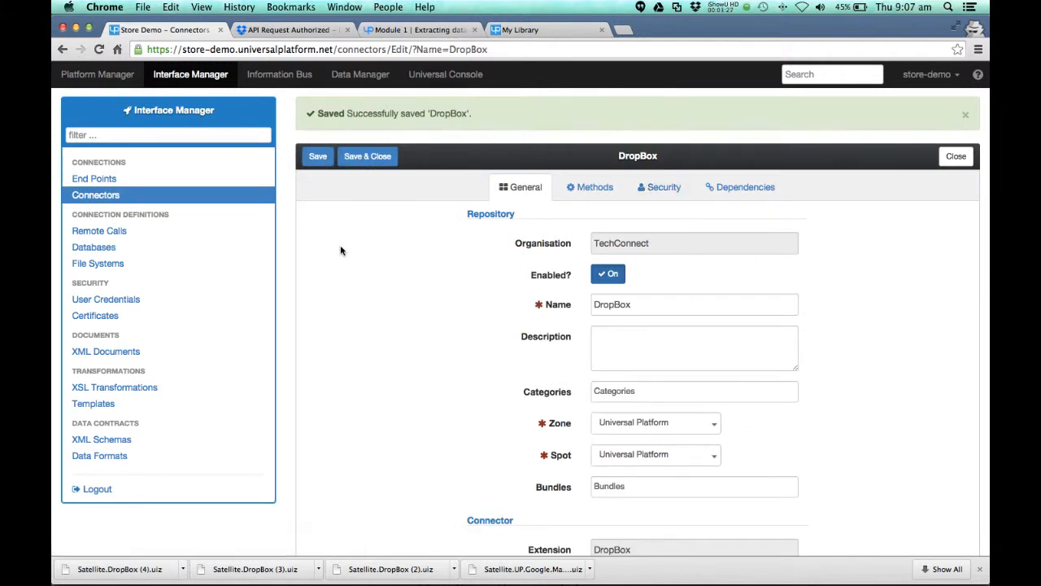
Step: Add a new pipeline in the Platform Manager, name it Dropbox and save it
left_click(98, 76)
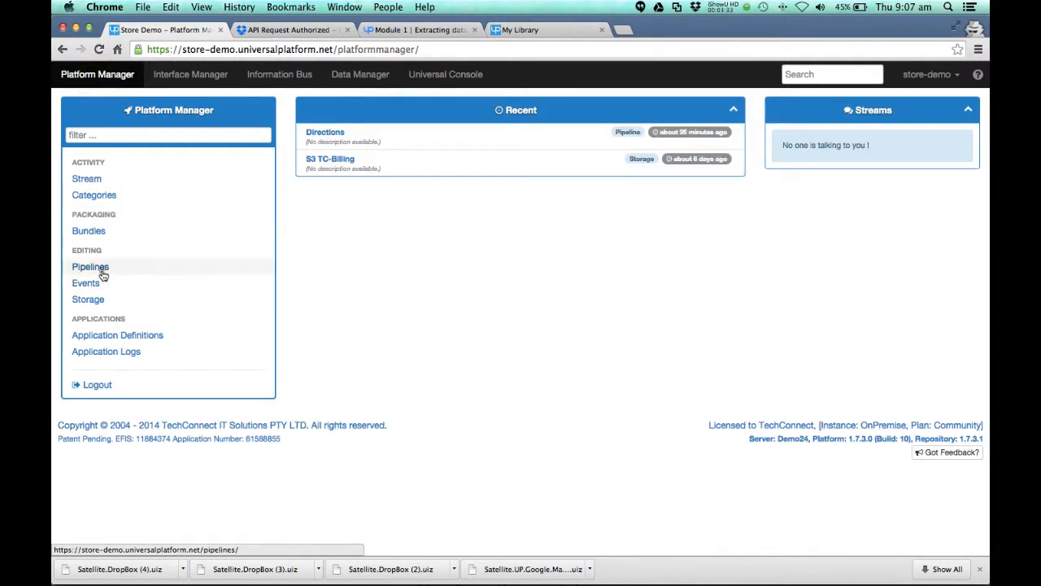
left_click(94, 269)
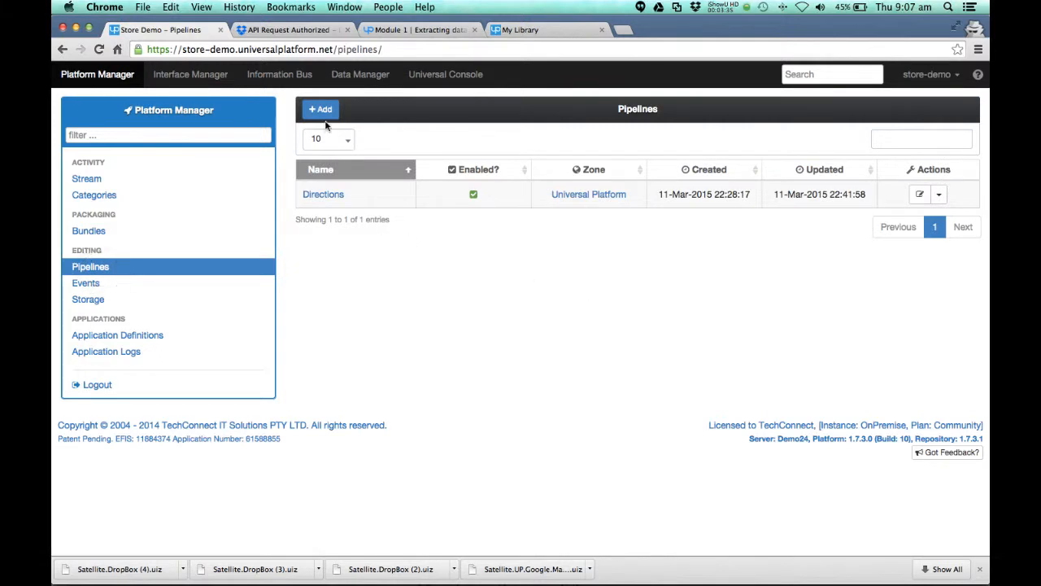
left_click(321, 111)
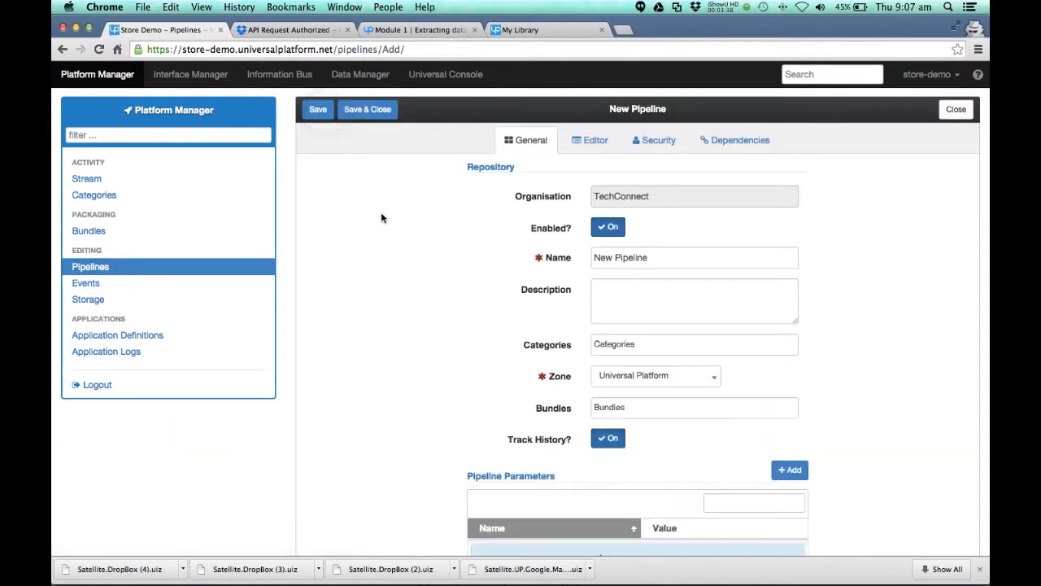
triple_click(667, 255)
type("Dropbox")
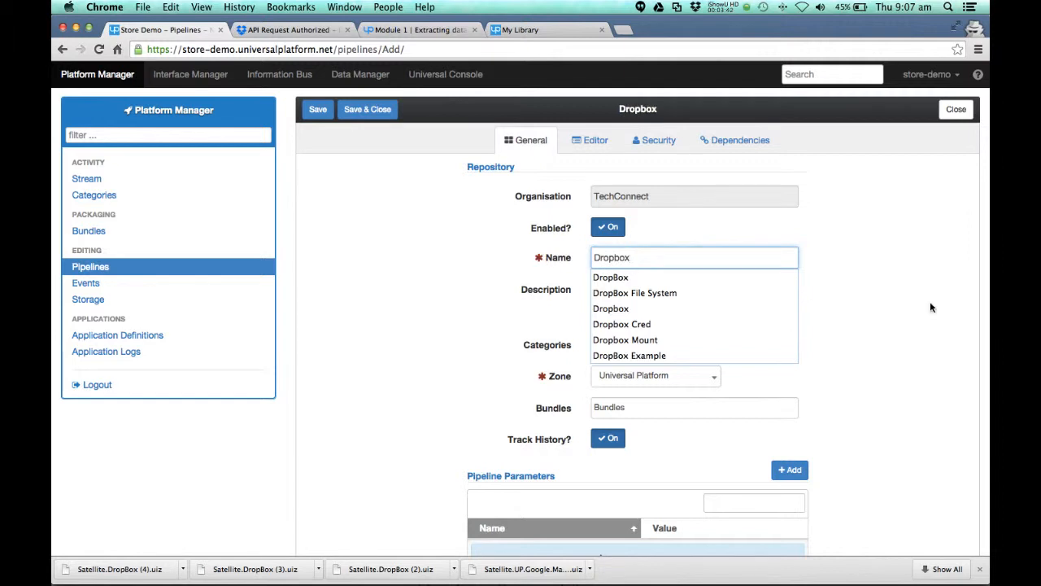
left_click(894, 348)
left_click(317, 110)
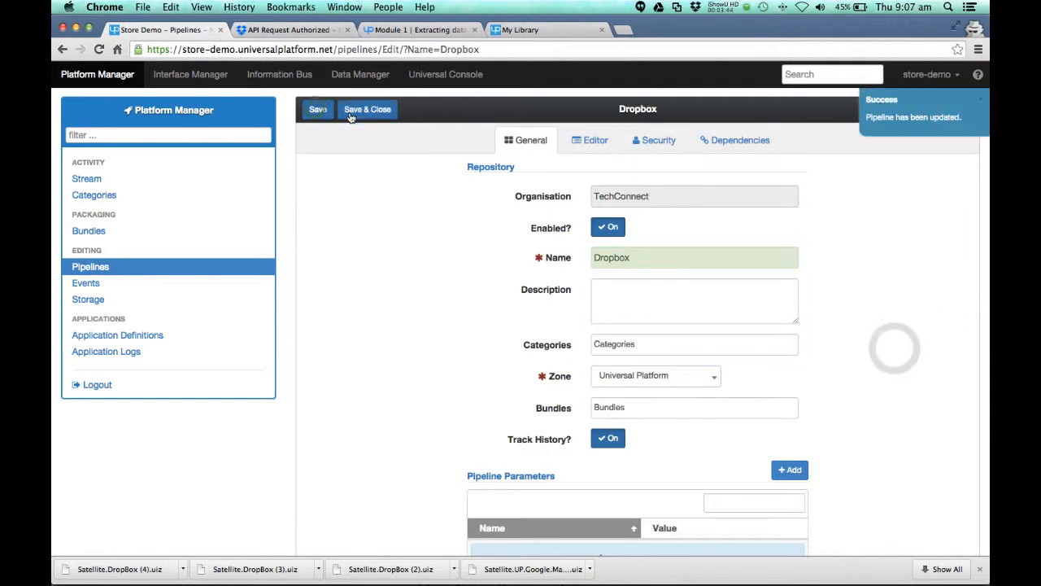
Step: Filter the pipeline editor's palette for drop, place the DropBox connector's Get Account Info method on the canvas and run the pipeline
scroll(705, 210, "down", 5)
scroll(646, 203, "up", 5)
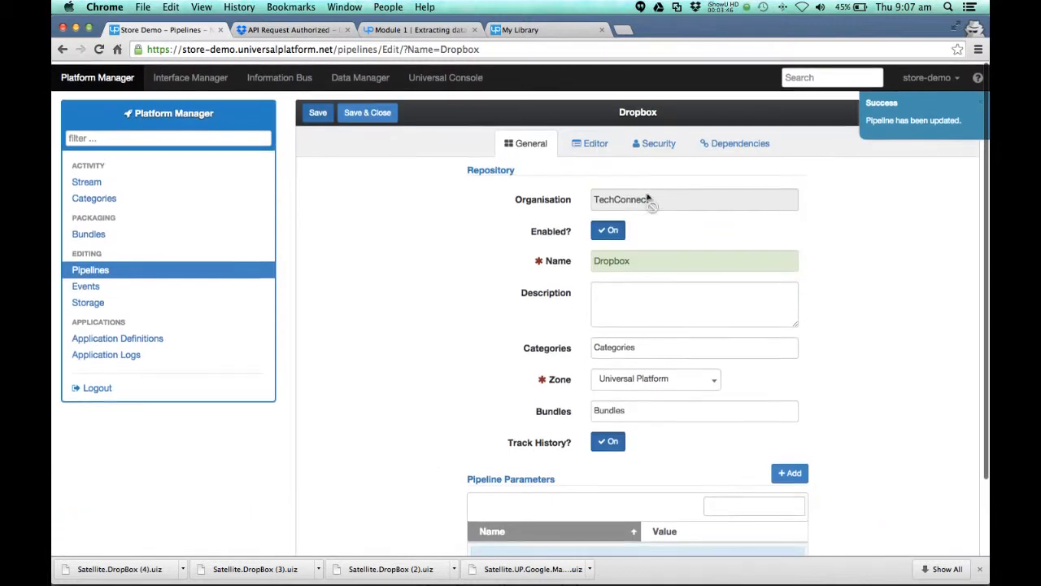
left_click(593, 142)
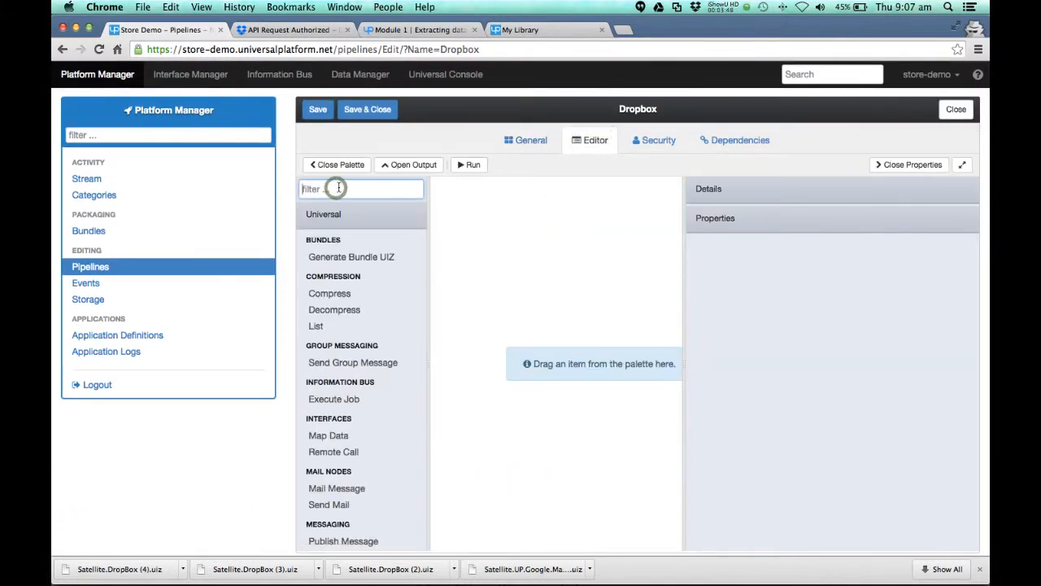
type("drop")
left_click(329, 246)
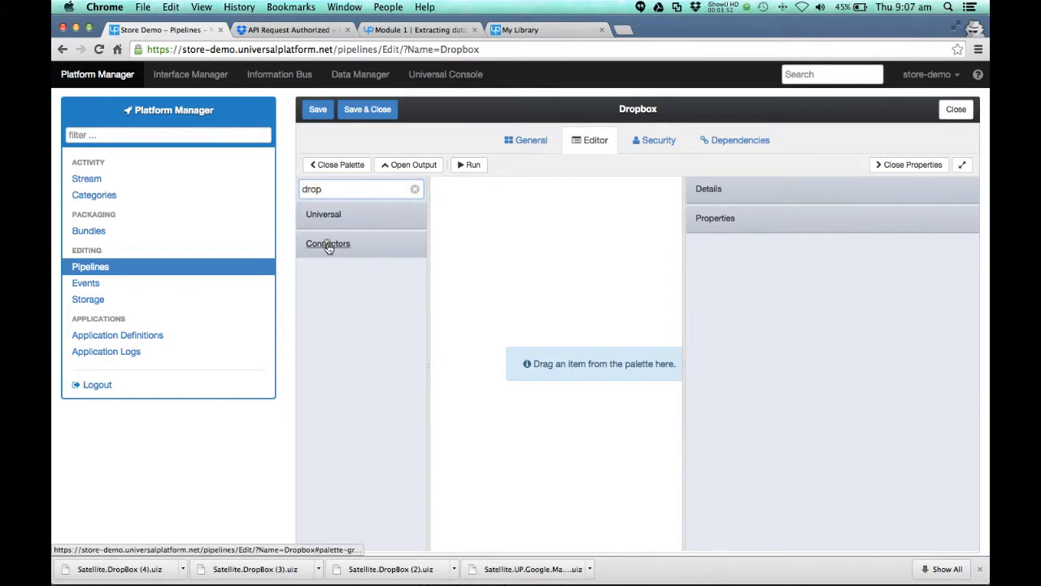
left_click(329, 247)
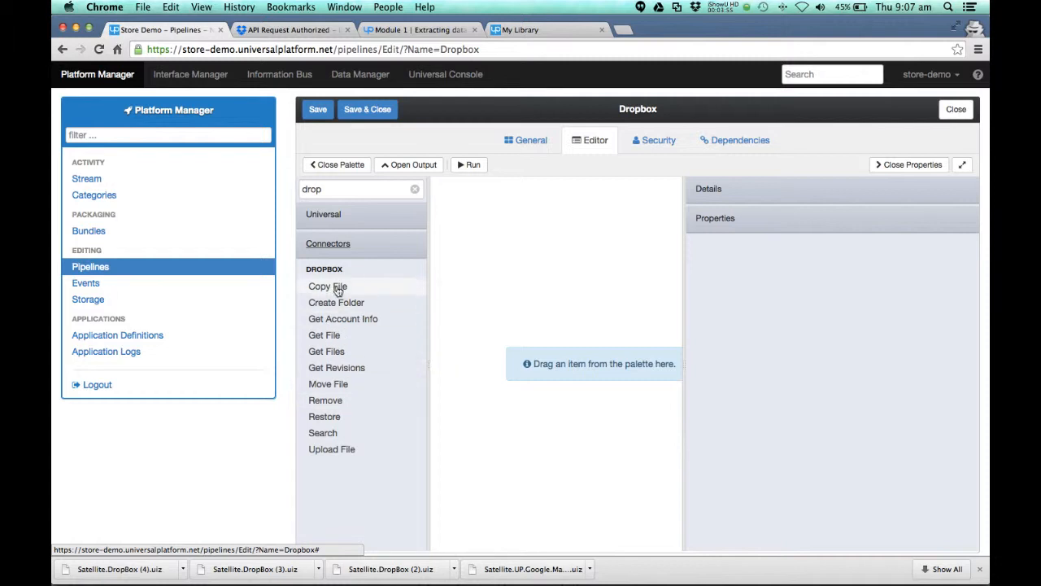
left_click_drag(353, 323, 544, 287)
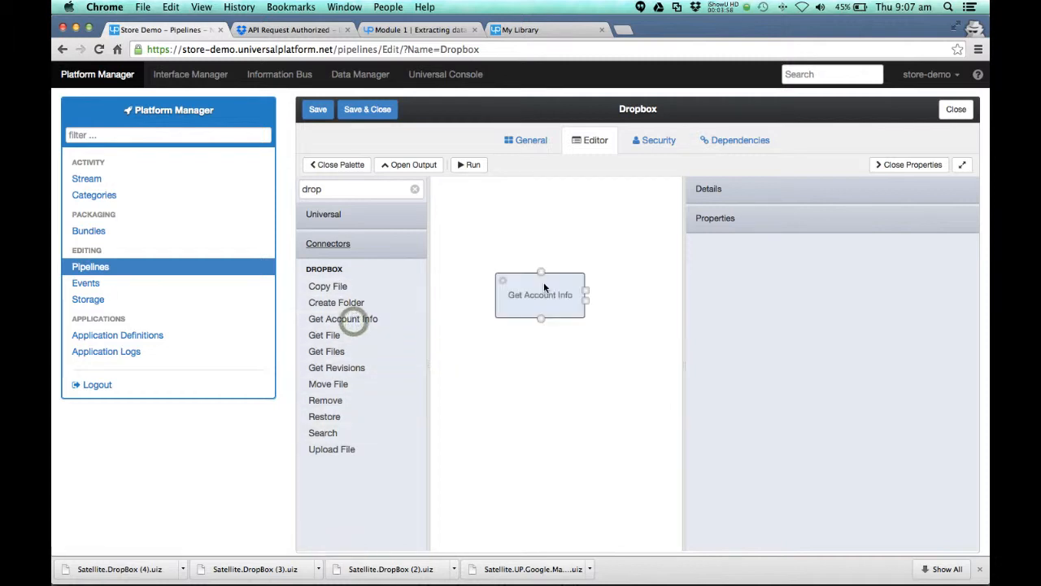
left_click(470, 165)
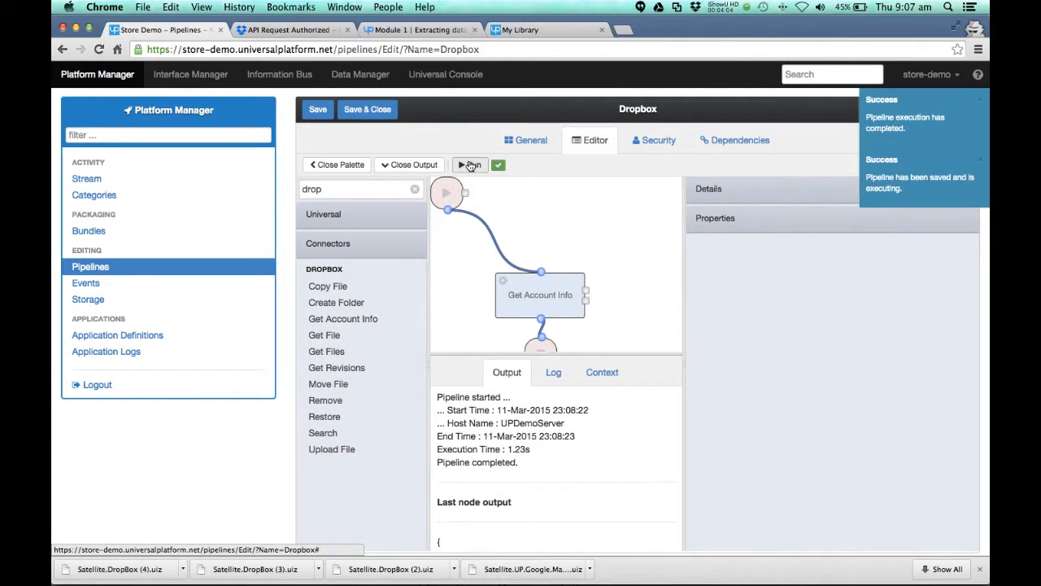
Step: Examine the Data and Status values of Get Account Info in the pipeline's execution context
left_click(605, 373)
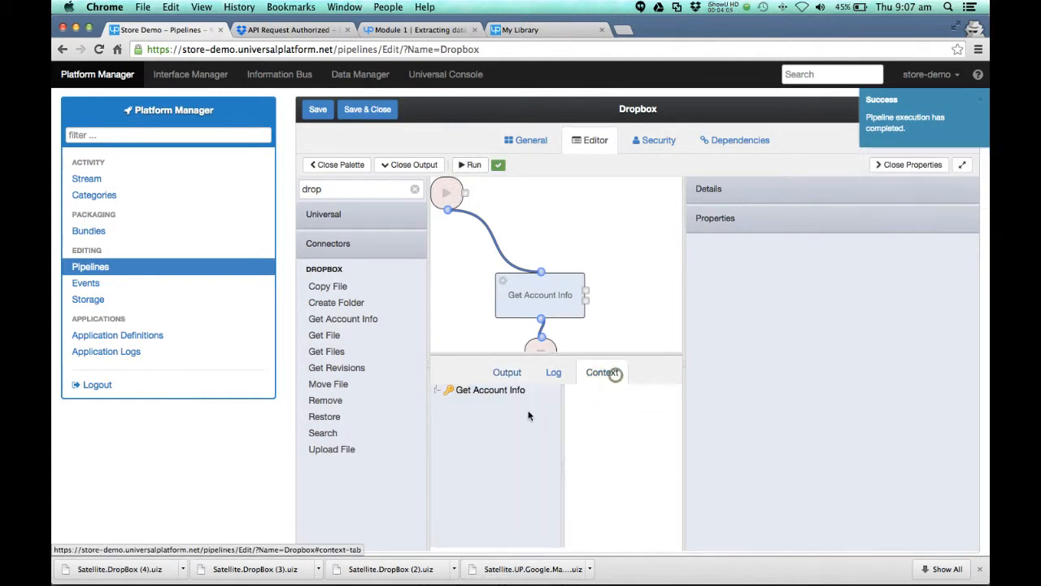
left_click(437, 390)
left_click(468, 401)
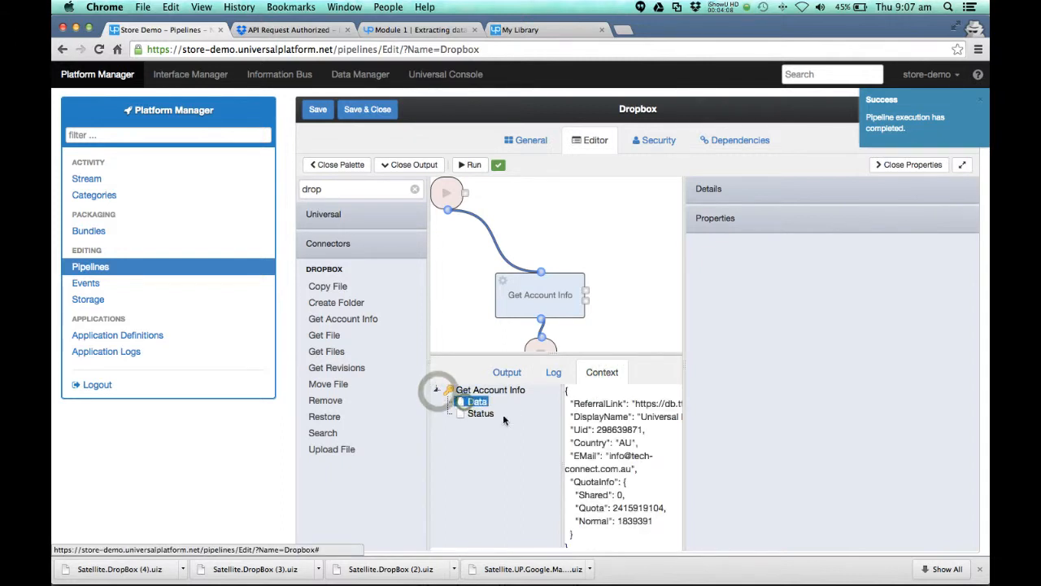
left_click(480, 414)
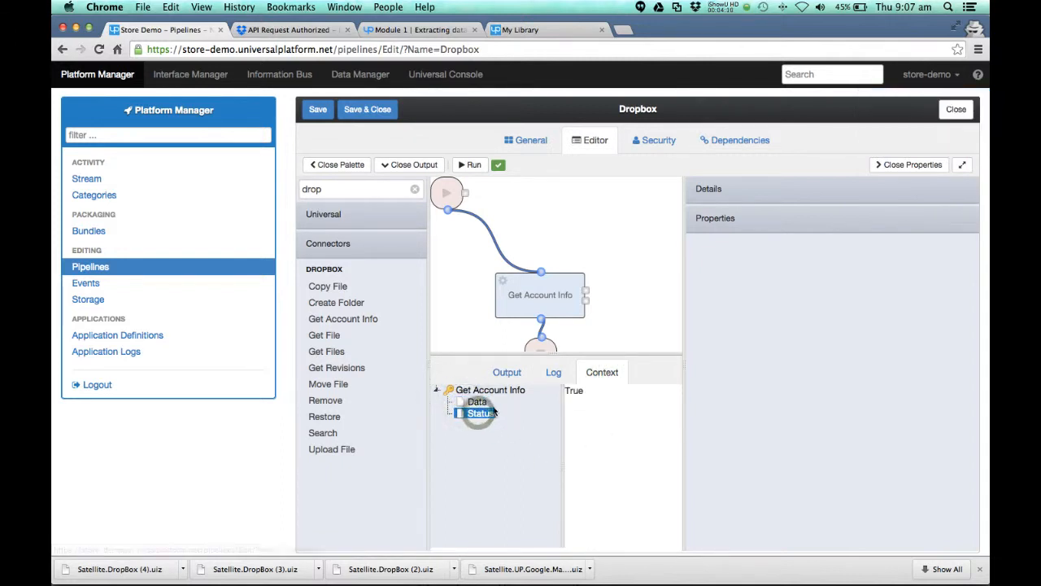
left_click(484, 402)
left_click(487, 401)
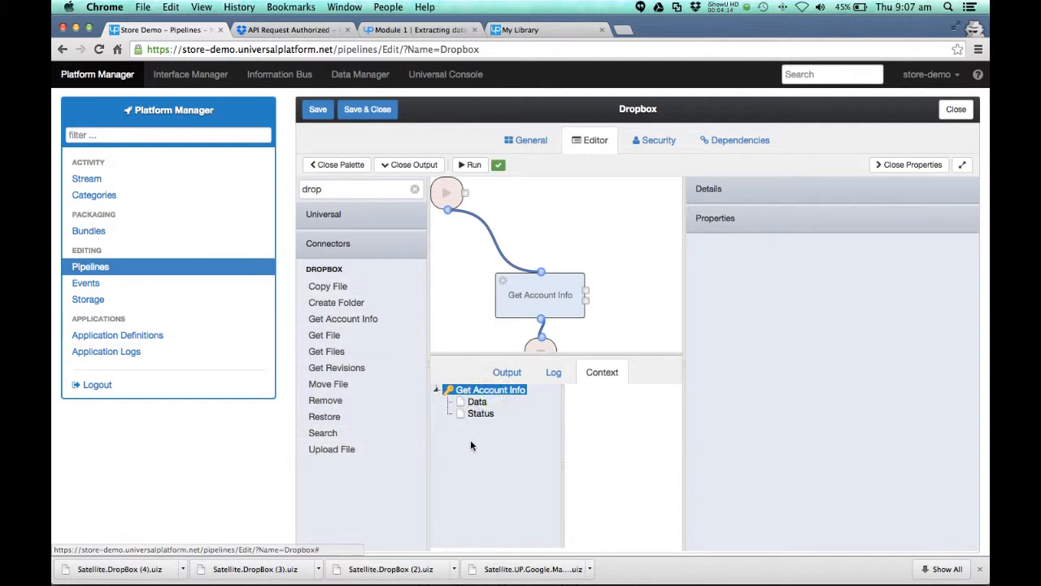
Step: Save the Dropbox pipeline, and add a DropBox File System connection named DB File System in the Interface Manager
left_click(318, 114)
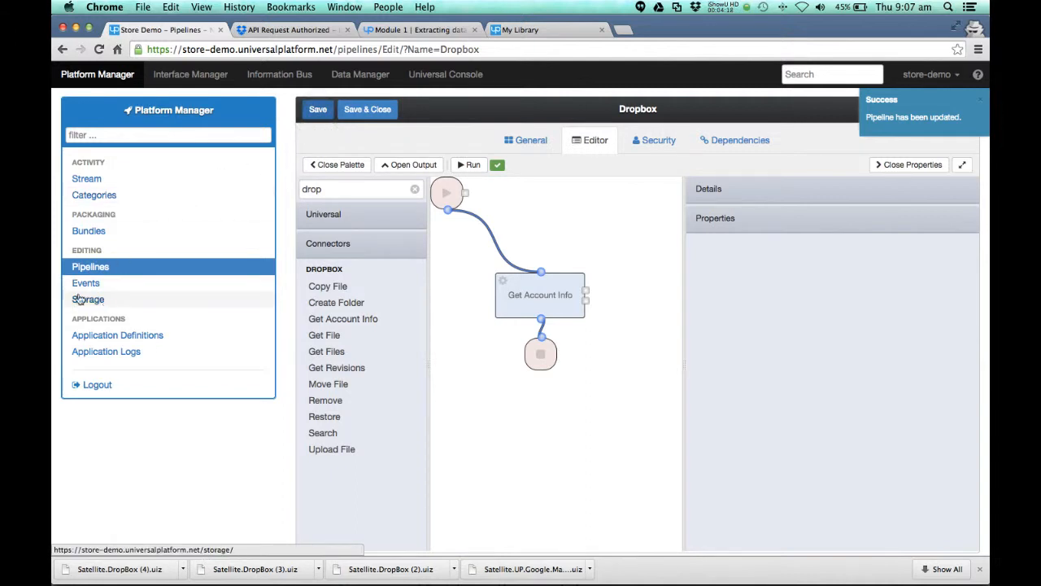
left_click(190, 74)
left_click(112, 266)
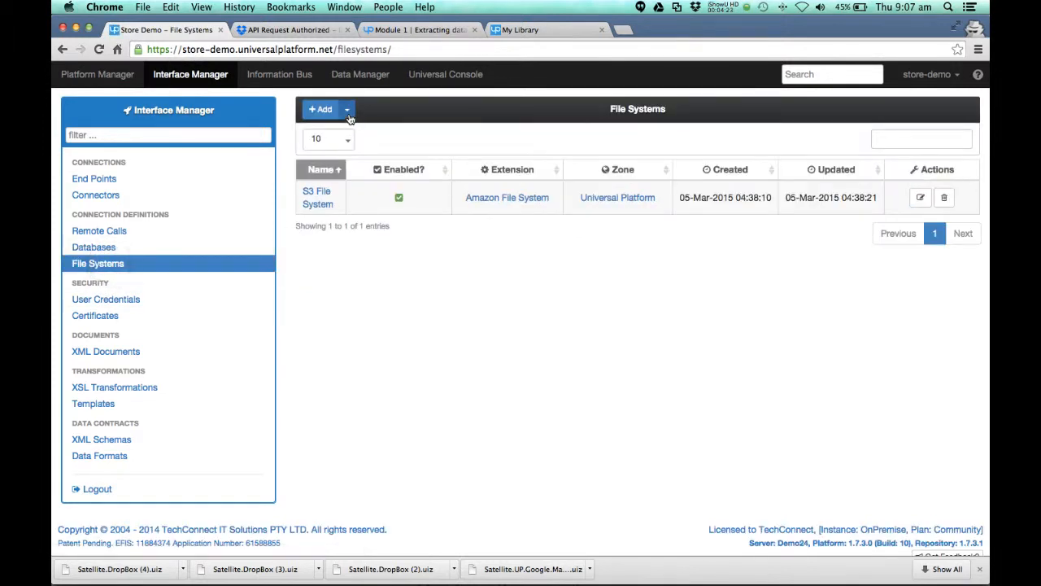
left_click(347, 112)
left_click(353, 186)
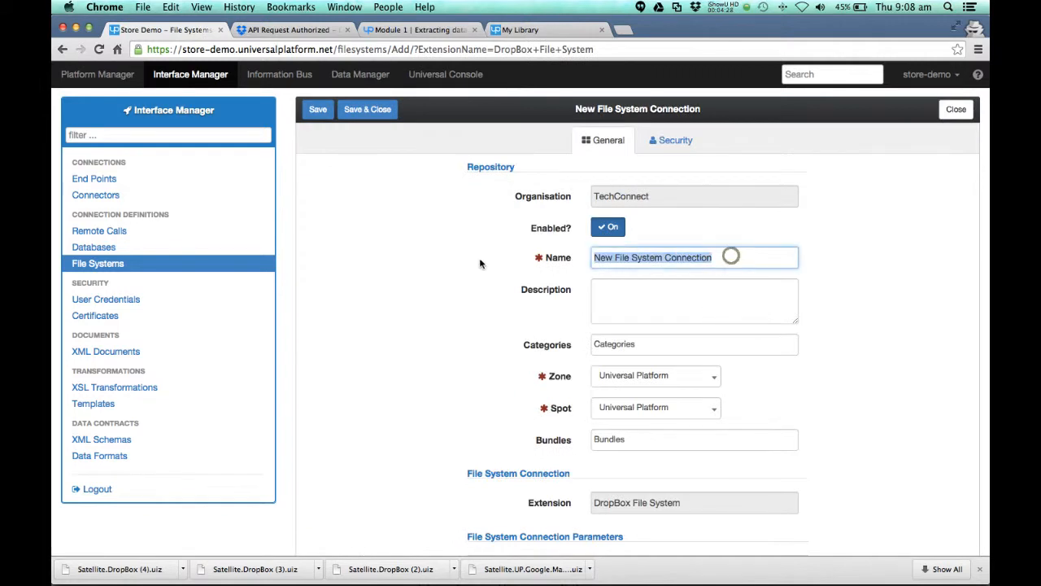
type("DB File System")
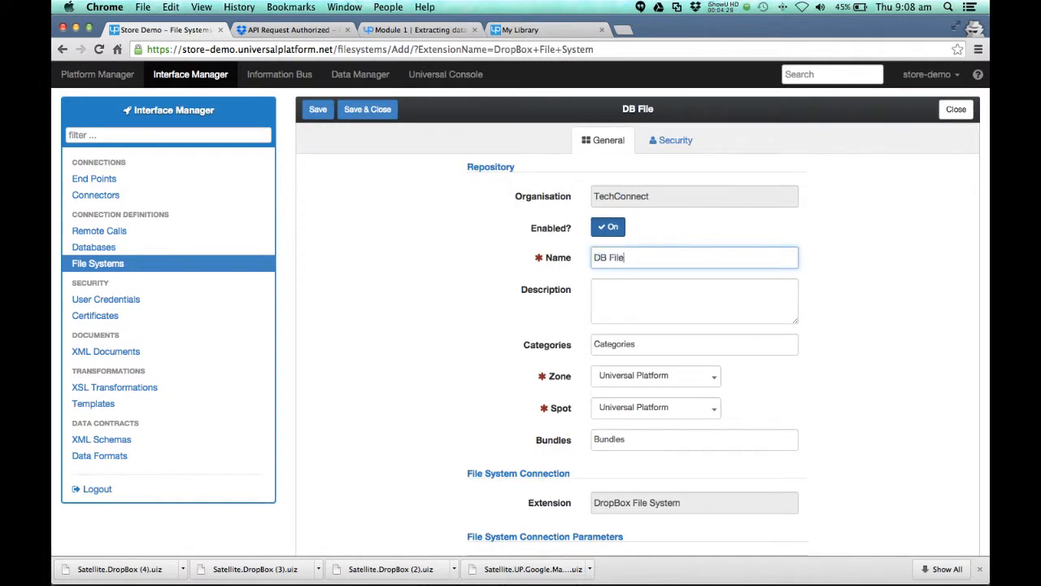
left_click(317, 111)
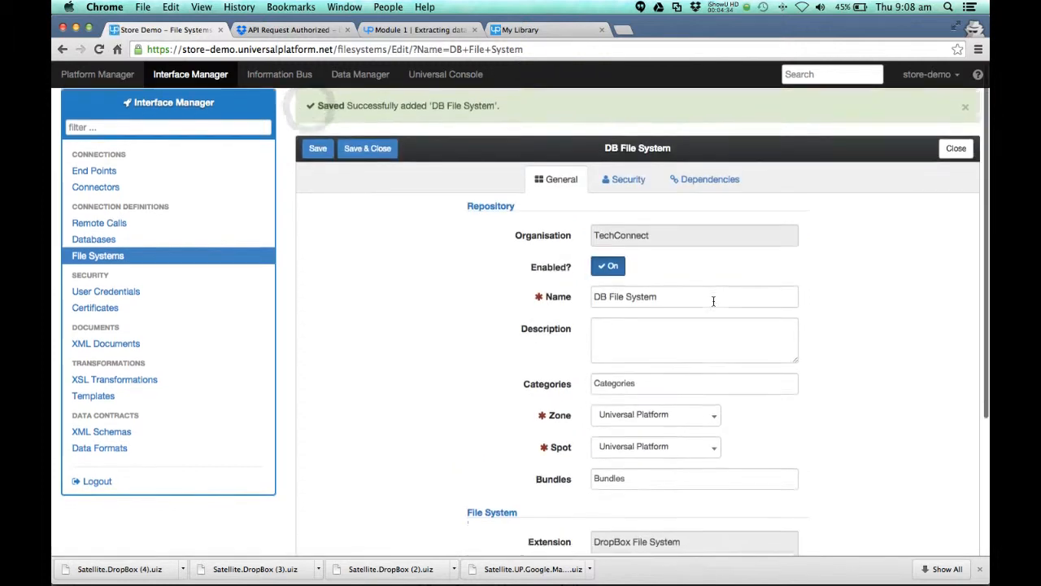
Step: Assign DB Cred as the user credential of DB File System and save the connection
scroll(712, 300, "down", 5)
left_click(674, 478)
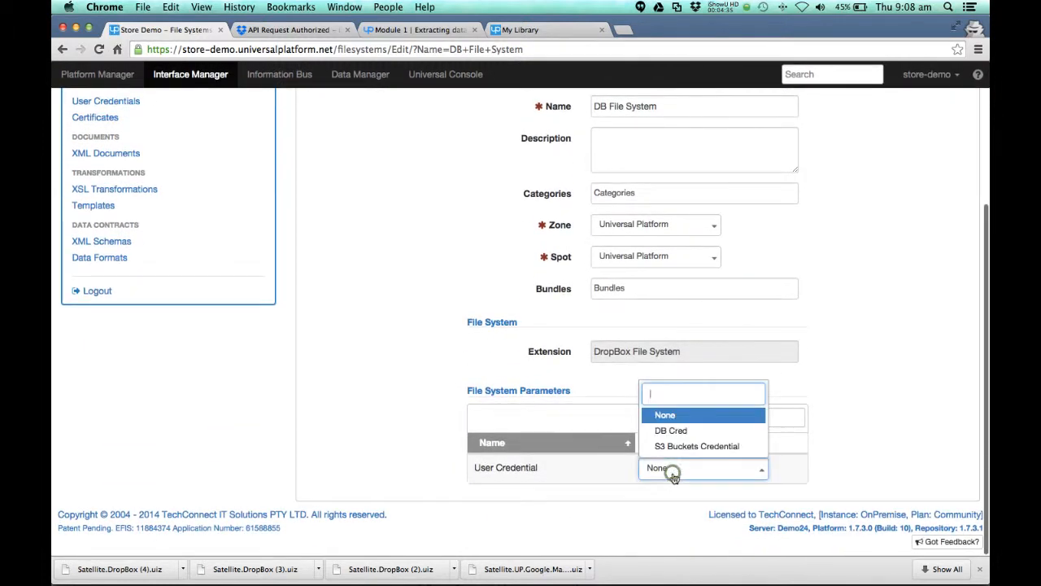
left_click(680, 430)
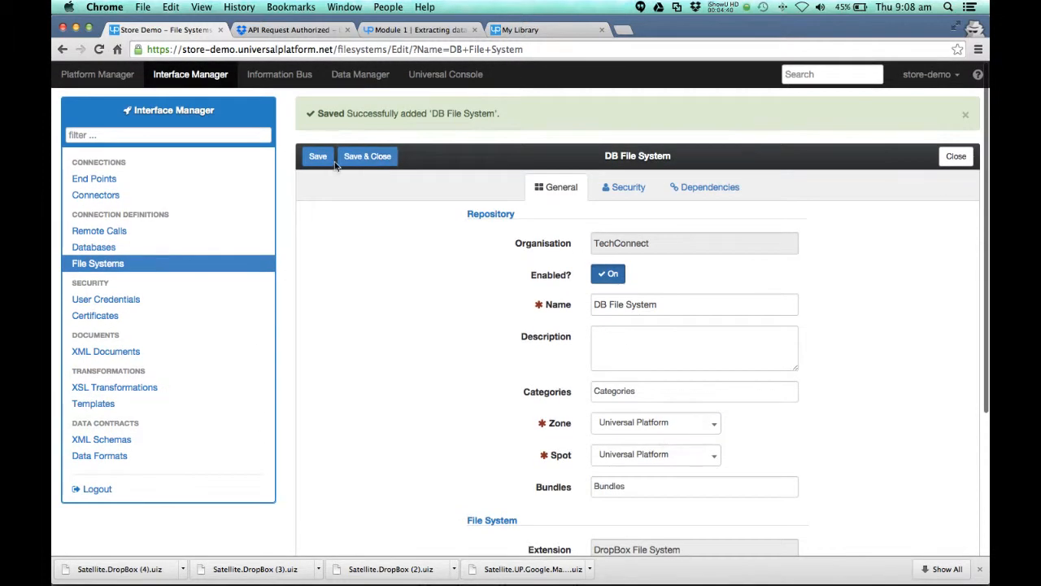
left_click(317, 157)
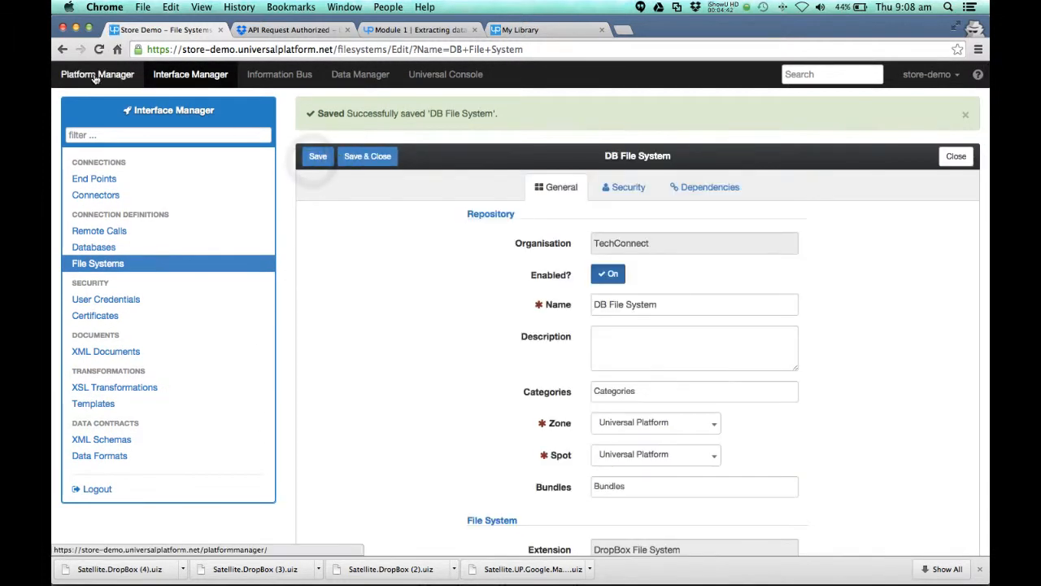
Step: Add a new Universal Mount Storage in the Platform Manager and name it DB Storage
left_click(96, 75)
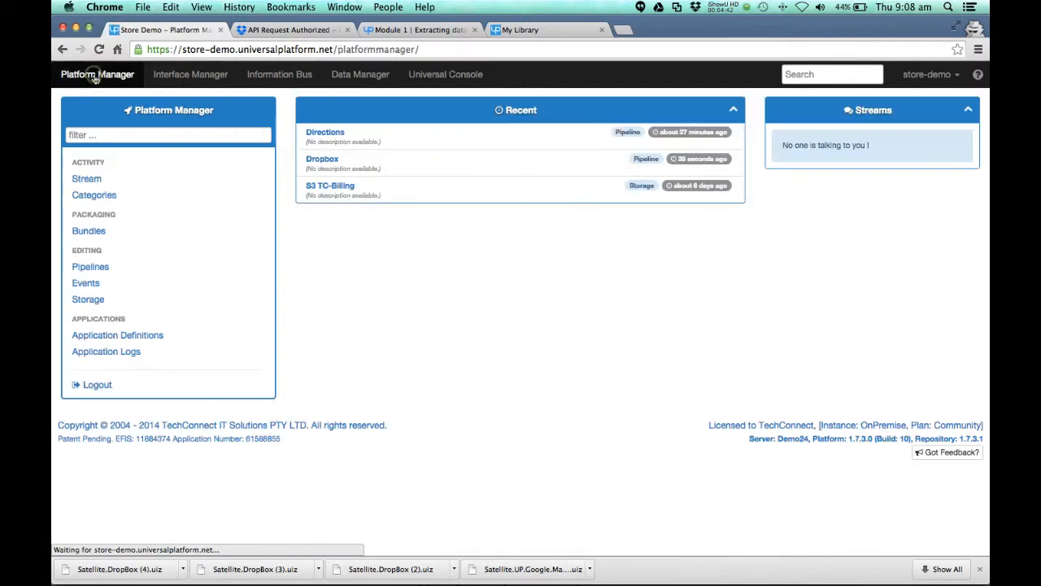
left_click(91, 303)
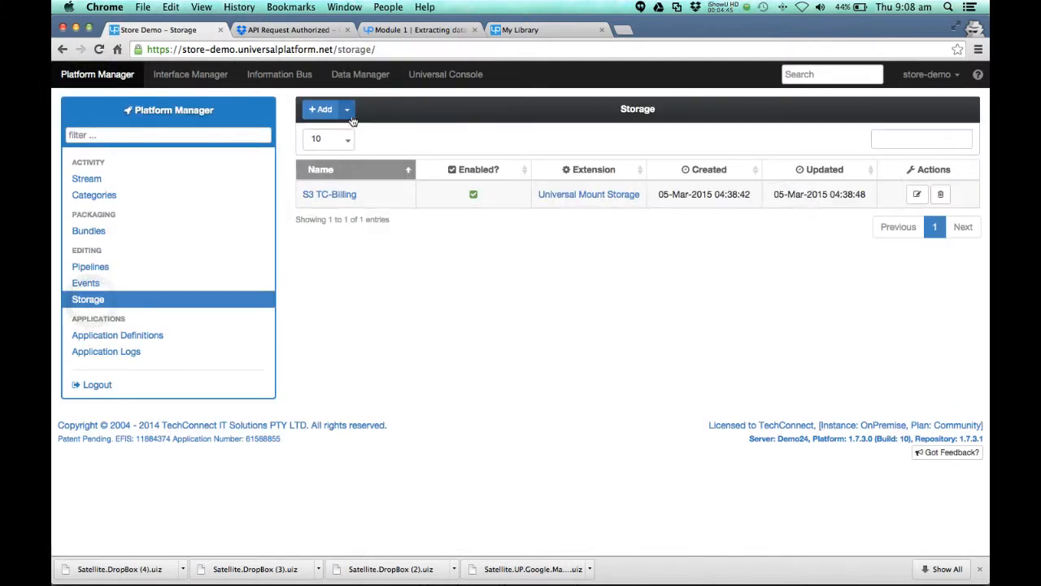
left_click(350, 116)
left_click(368, 172)
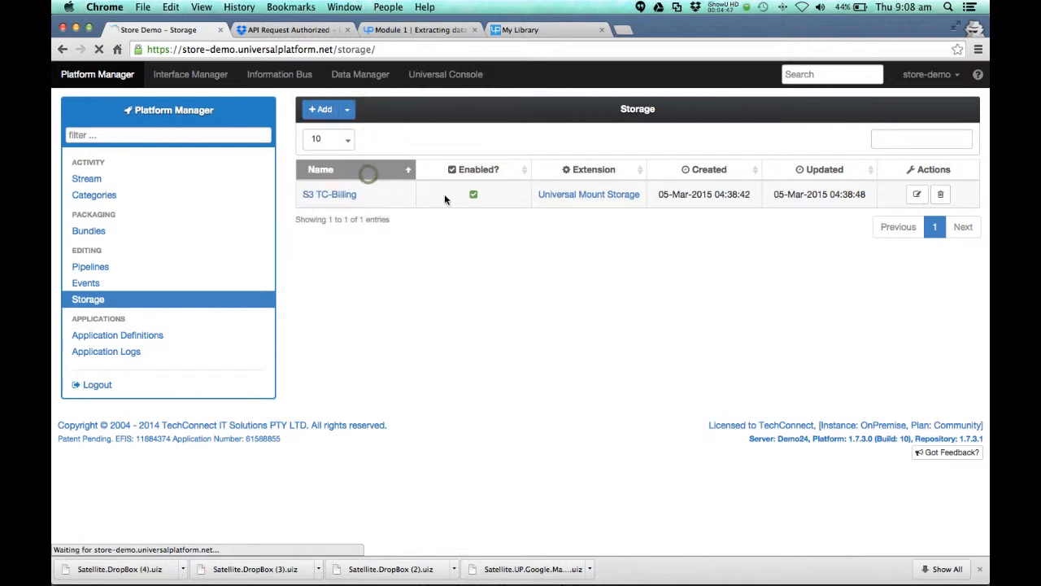
left_click_drag(668, 259, 585, 260)
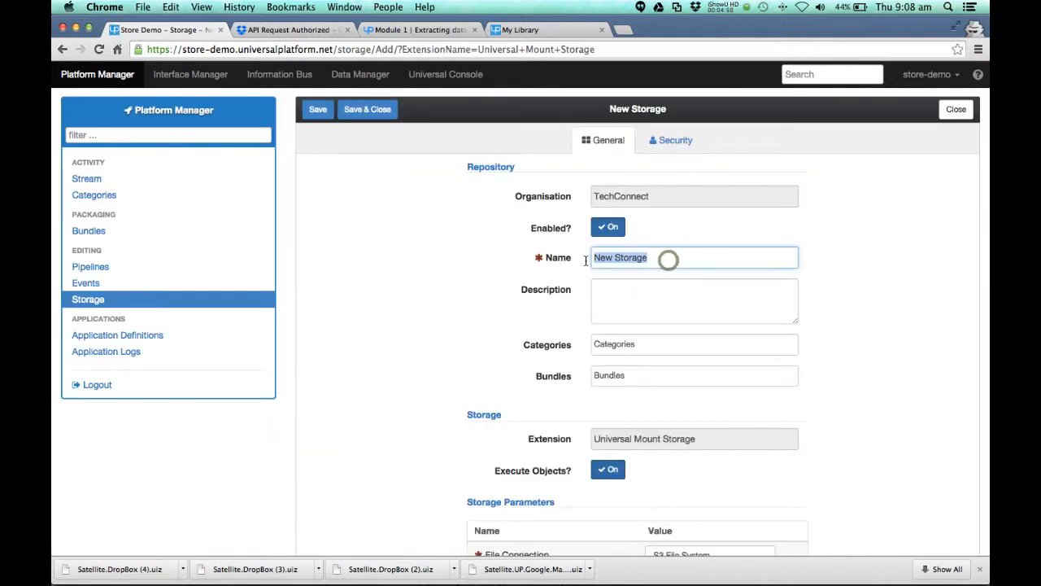
type("DB")
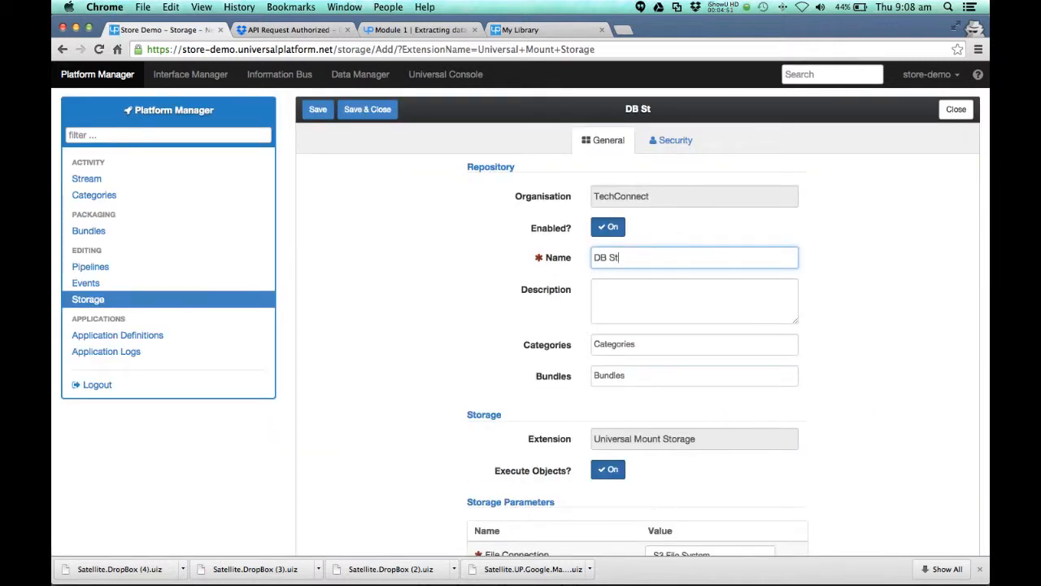
Step: Set DB Storage's user credential to DB Cred and its file connection to DB File System, and save the storage
scroll(627, 411, "down", 3)
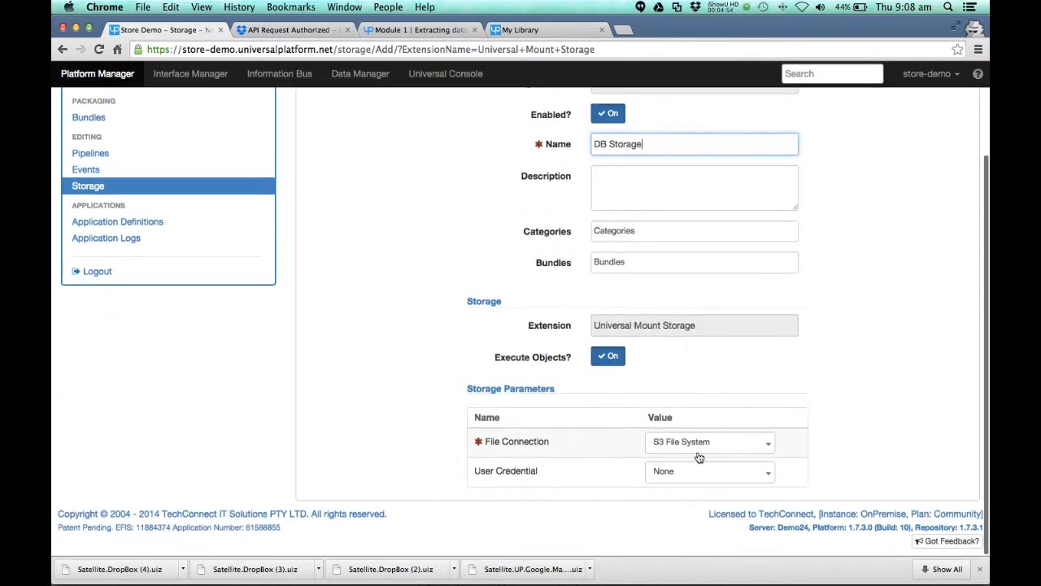
left_click(700, 473)
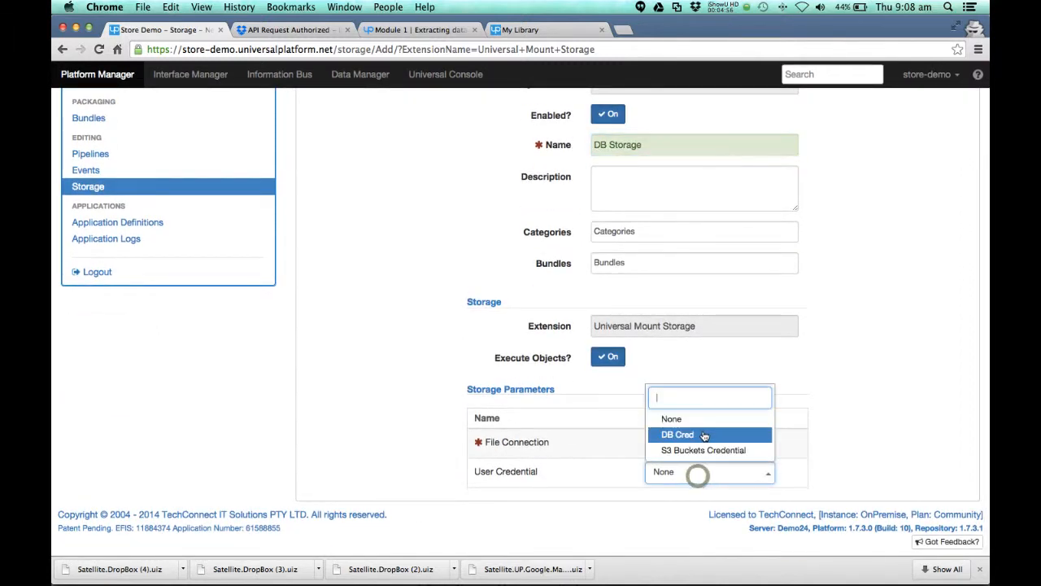
left_click(699, 432)
left_click(700, 445)
left_click(690, 421)
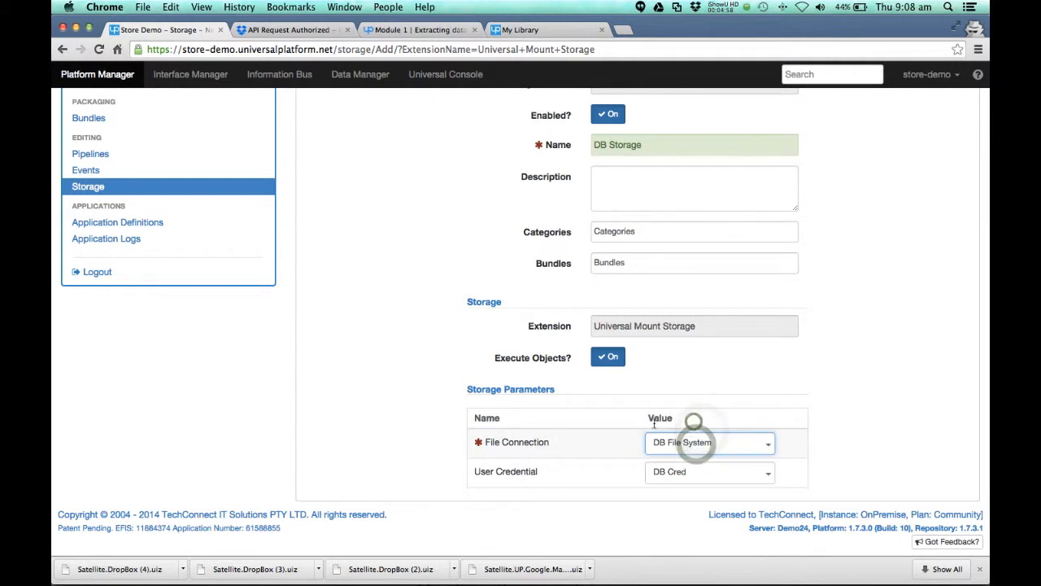
scroll(493, 365, "up", 3)
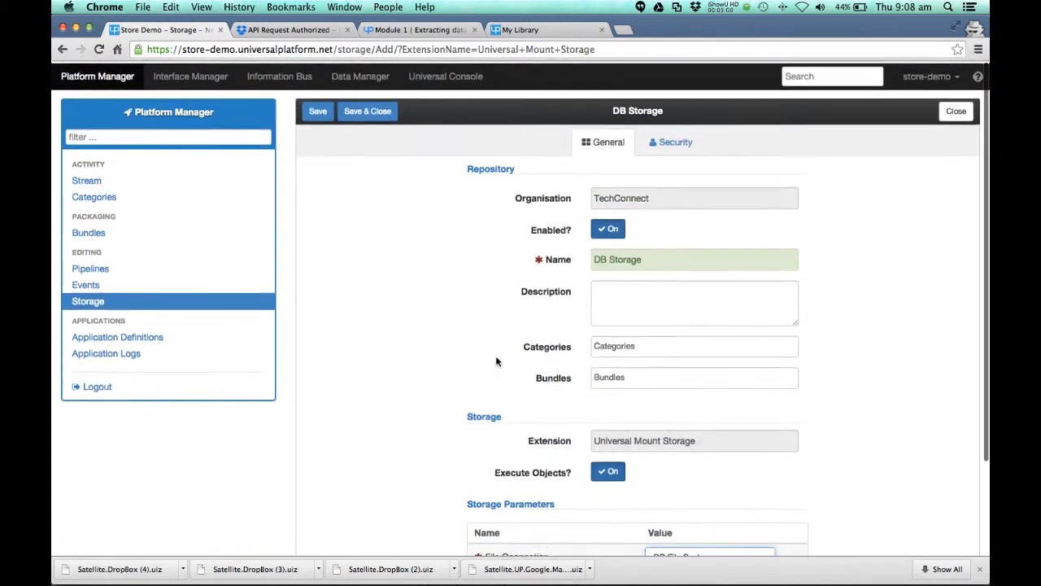
left_click(318, 114)
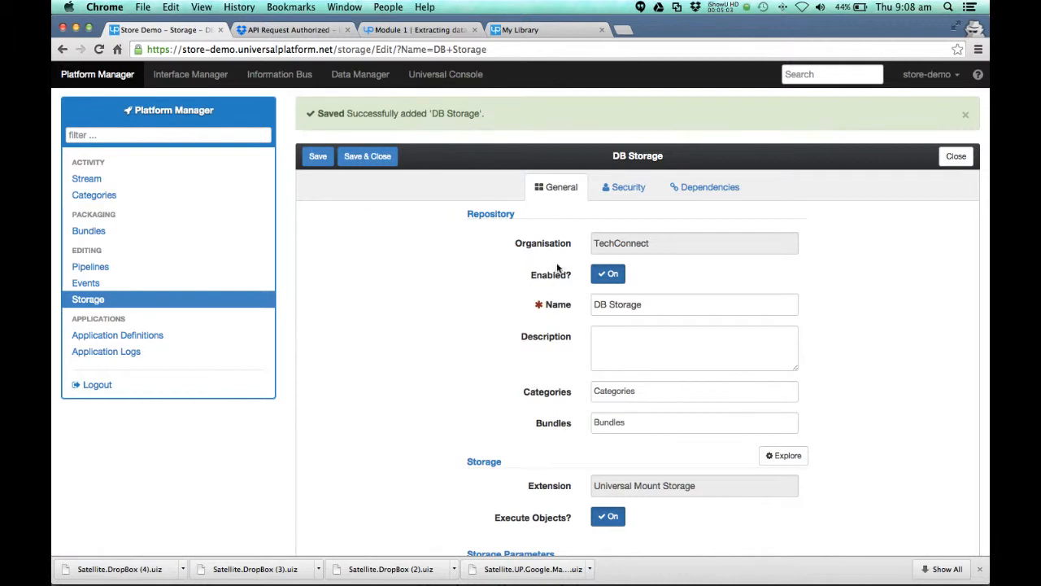
Step: Browse the files and folders of DB Storage in the Storage Explorer and close it
left_click(785, 456)
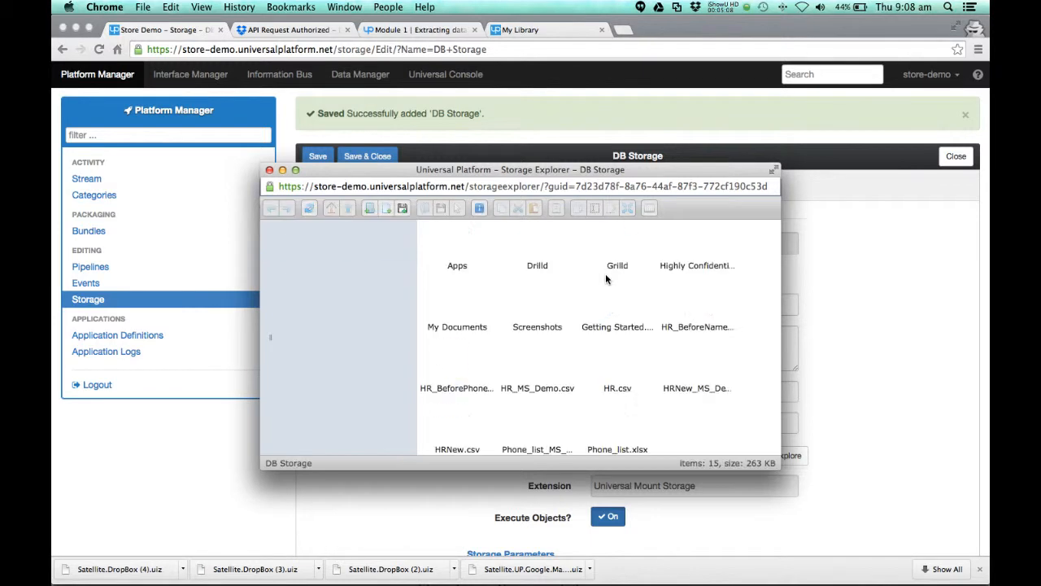
scroll(610, 277, "down", 1)
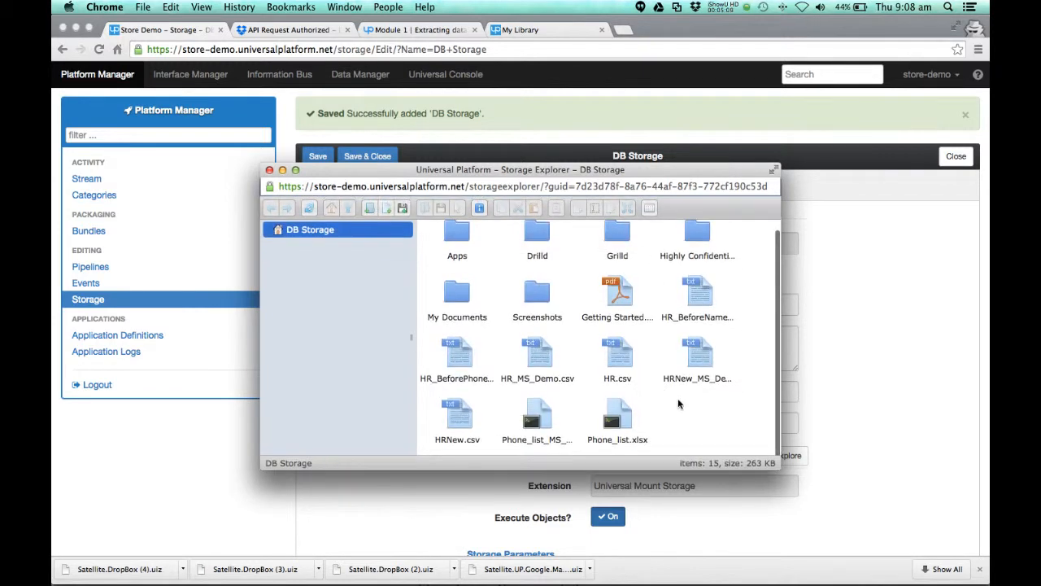
left_click(269, 171)
Step: Reopen the Dropbox pipeline in its editor, filter the palette for storage and place a Save Storage Item node below the end node
left_click(75, 268)
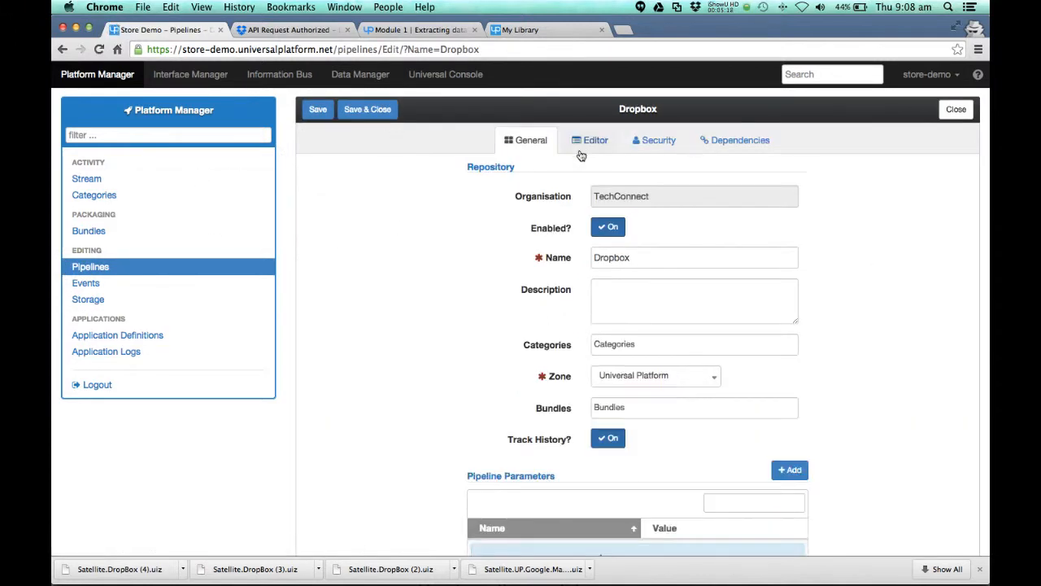
left_click(579, 146)
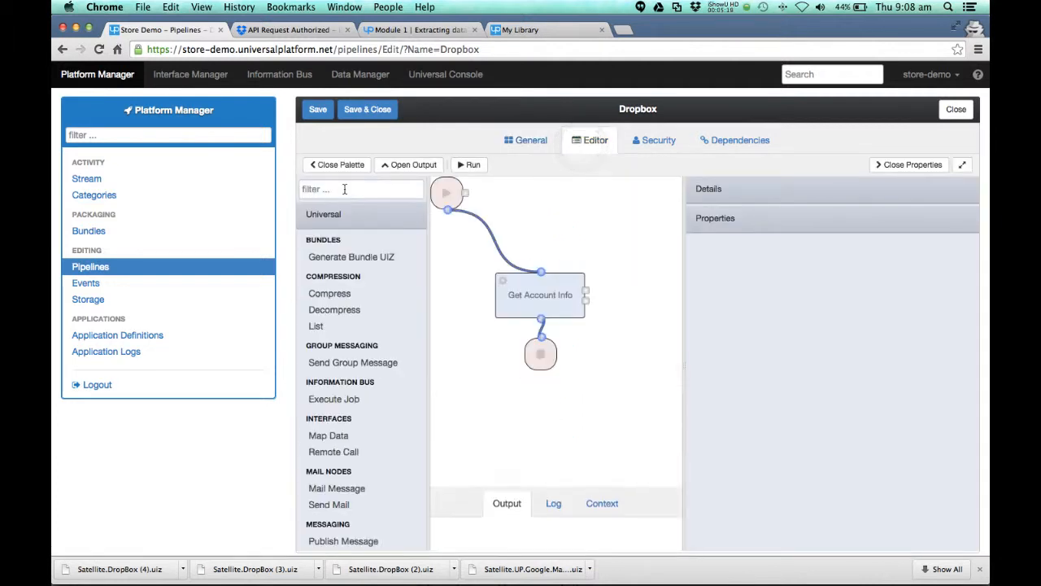
left_click(340, 189)
type("storage")
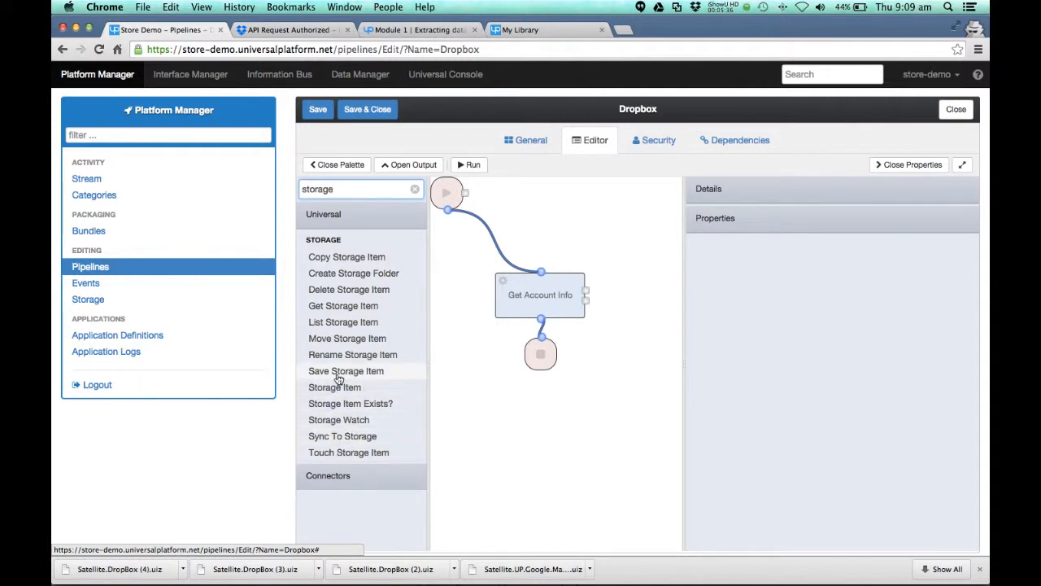
left_click_drag(340, 376, 561, 415)
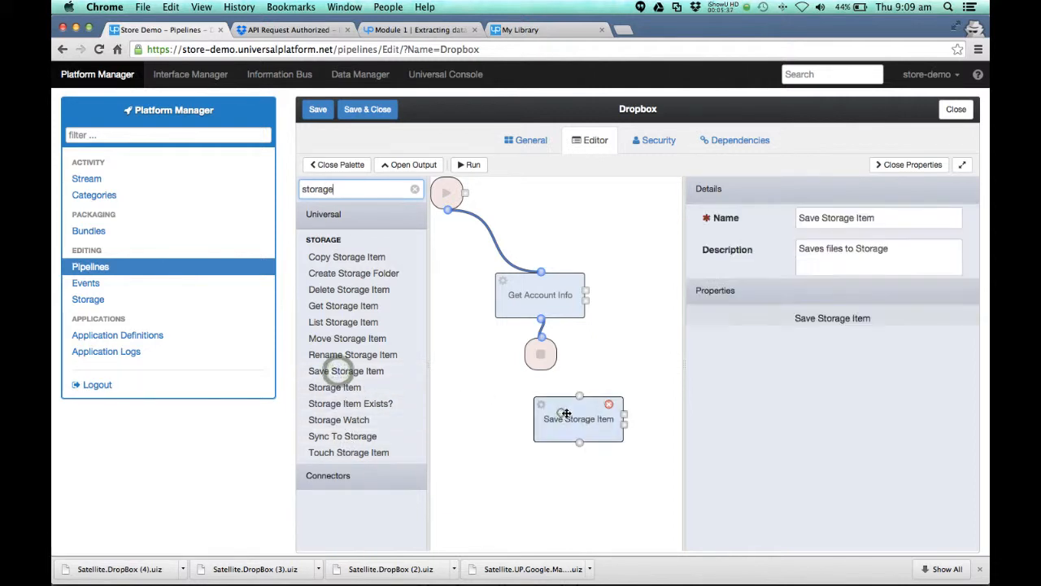
Step: Open the storage choices of the Save Storage Item node
left_click(831, 440)
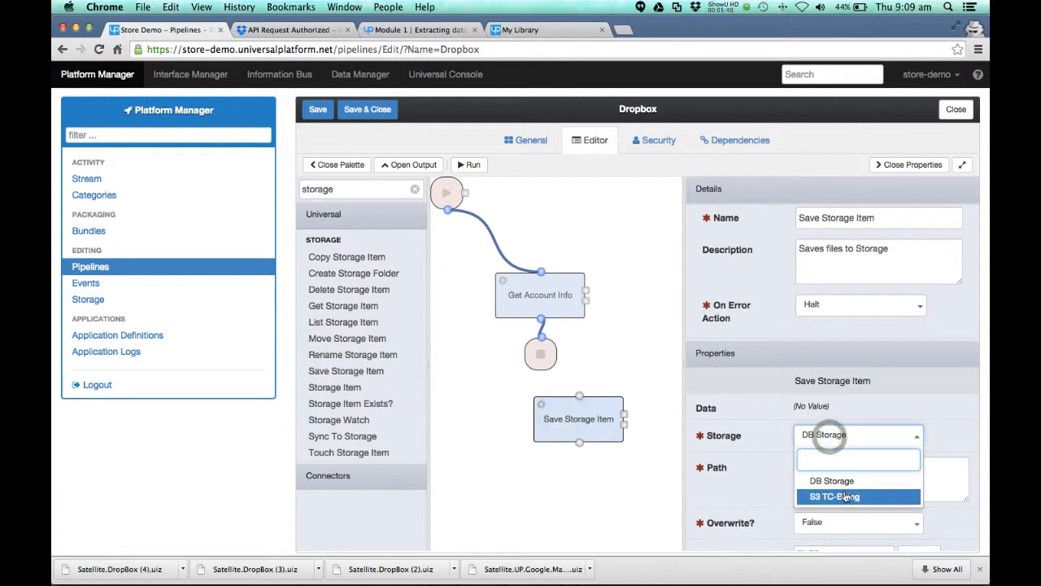